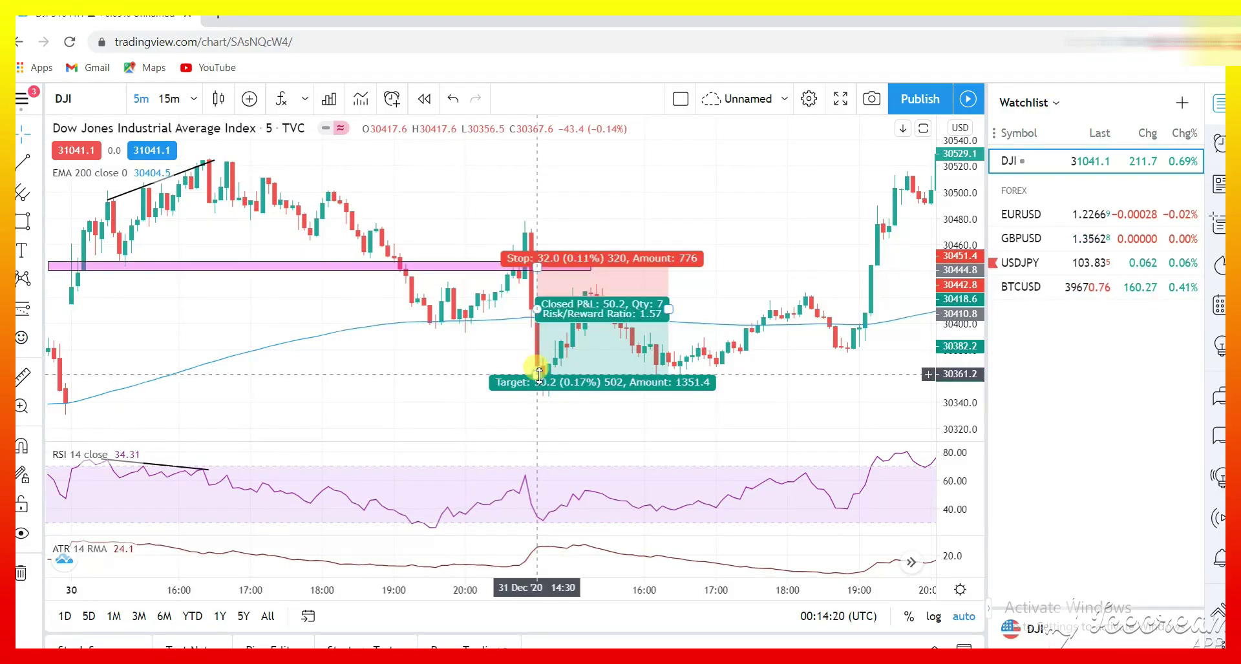
Drag the long position's target down until its risk/reward reads 2.03
left_click(537, 387)
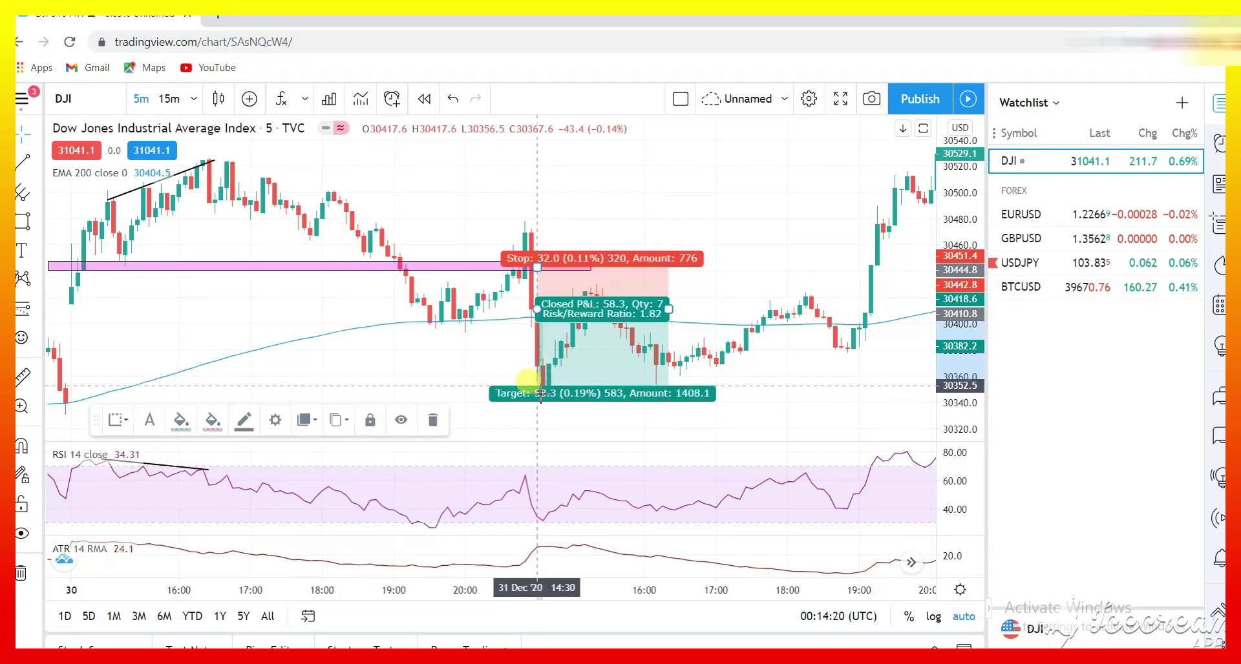
left_click_drag(540, 386, 541, 394)
left_click(557, 420)
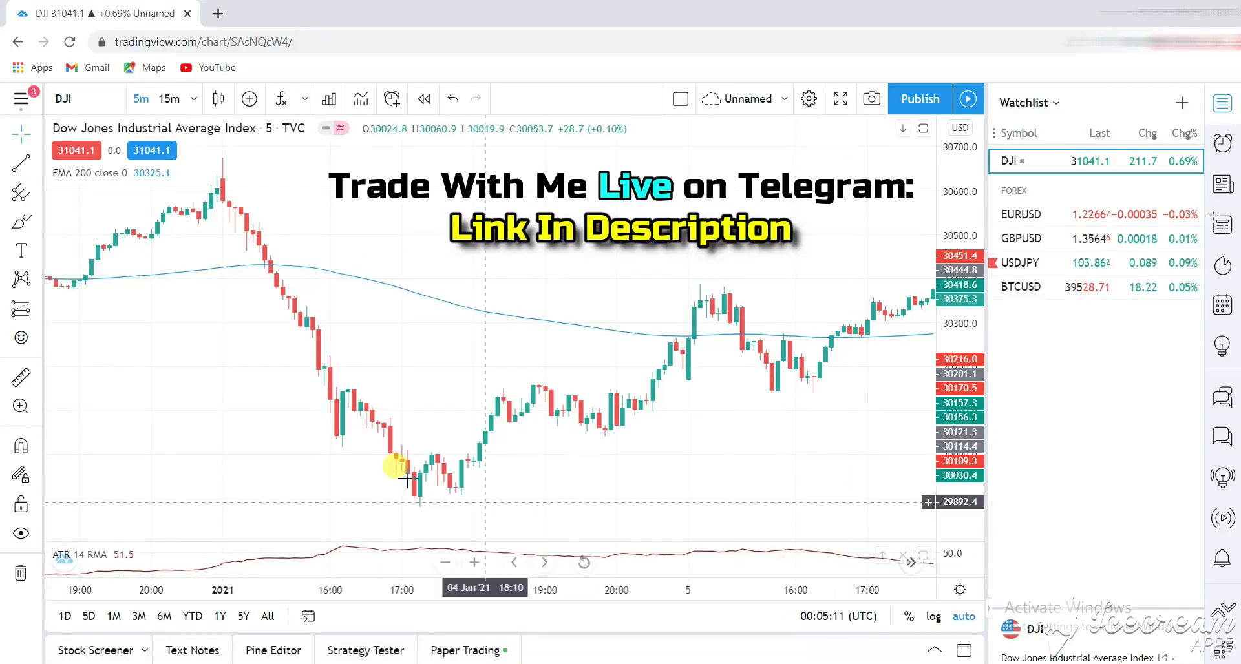
Draw a falling trend line connecting the two recent 4 Jan price lows
left_click(21, 163)
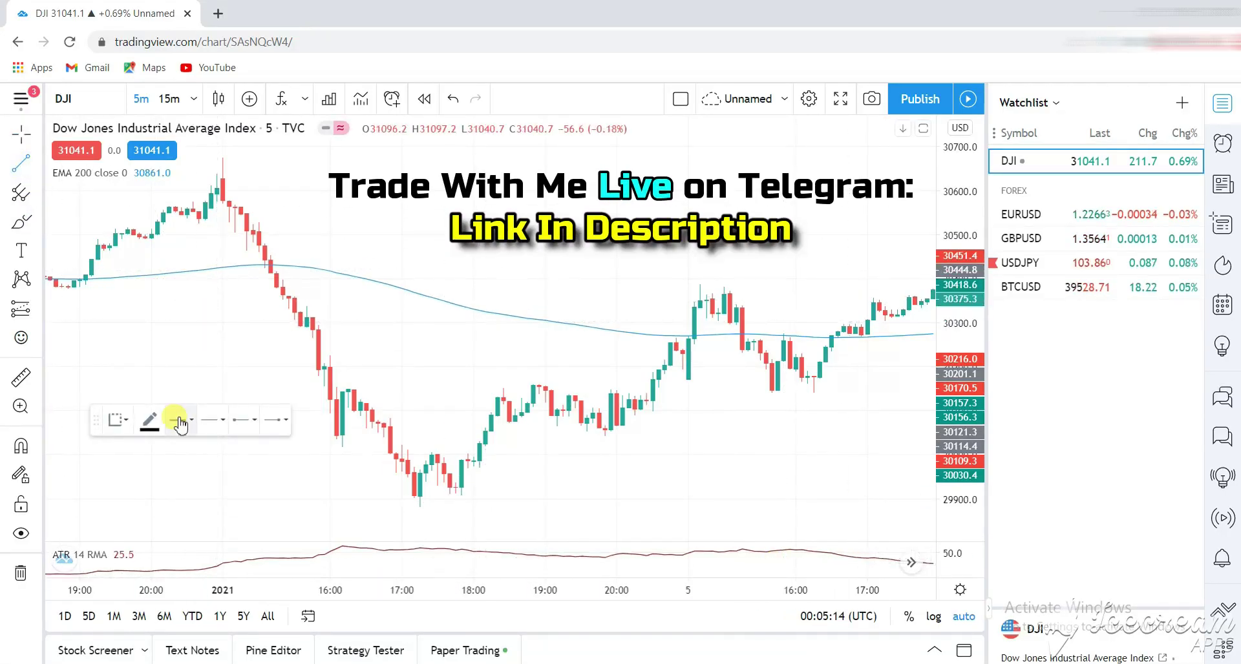
left_click(331, 439)
left_click(425, 512)
left_click(431, 367)
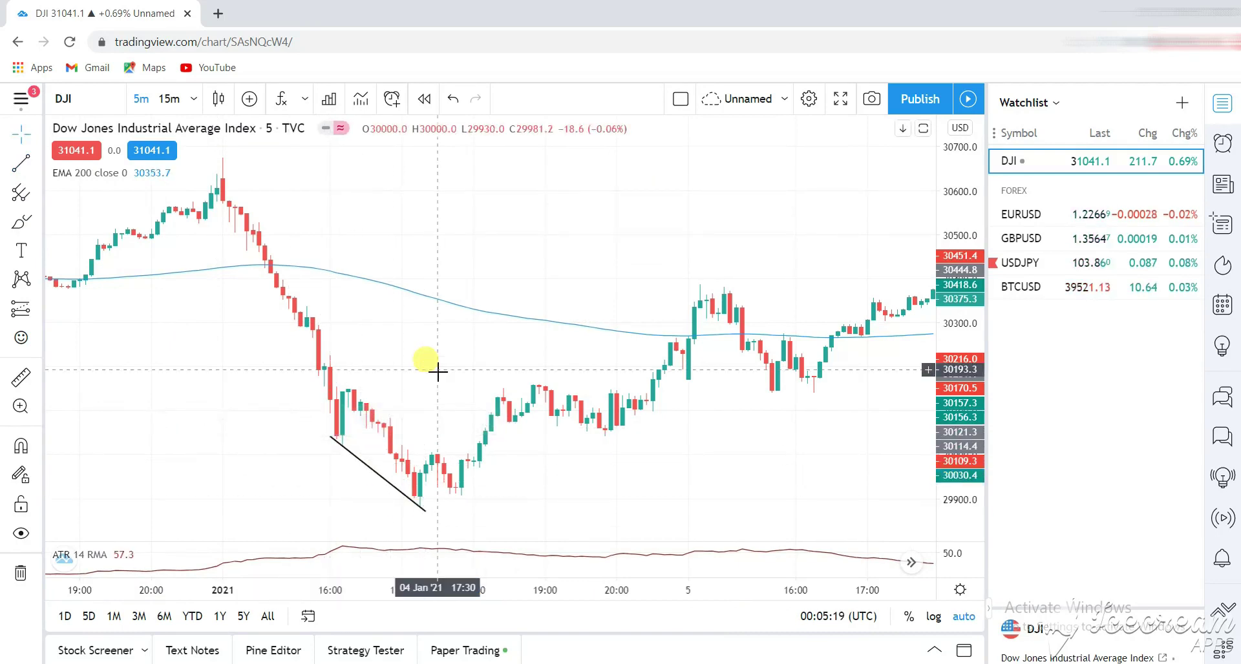
Add the Relative Strength Index indicator from the favourites list
left_click_drag(435, 362, 476, 359)
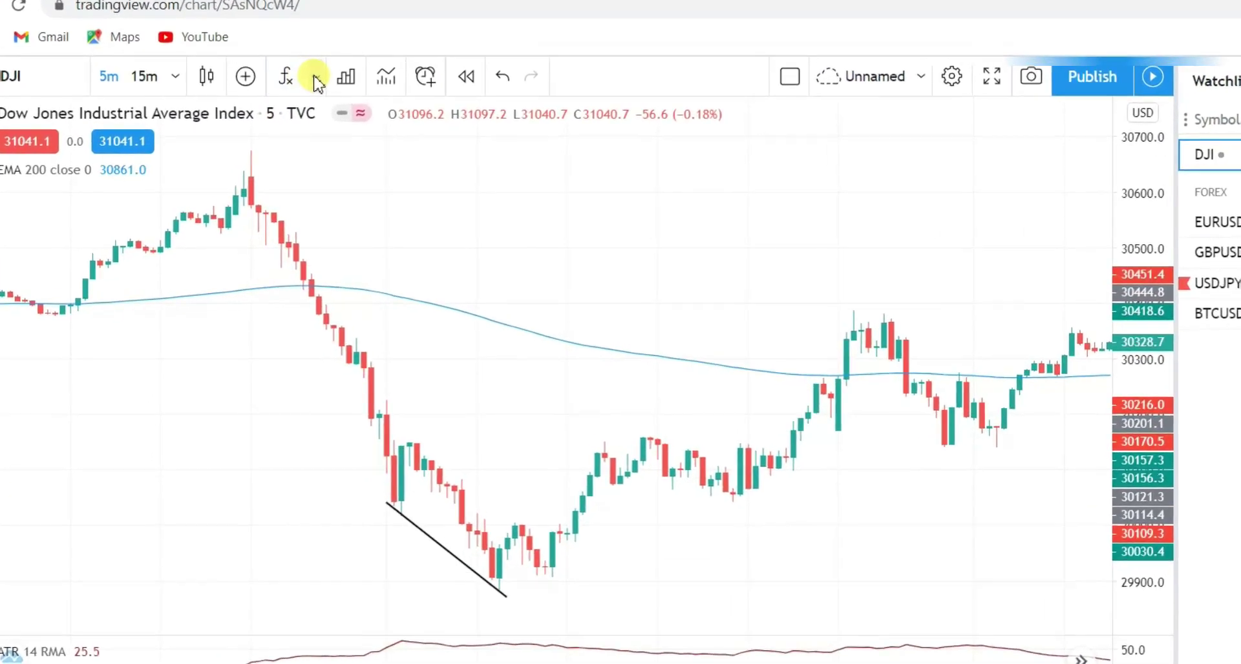
left_click(311, 87)
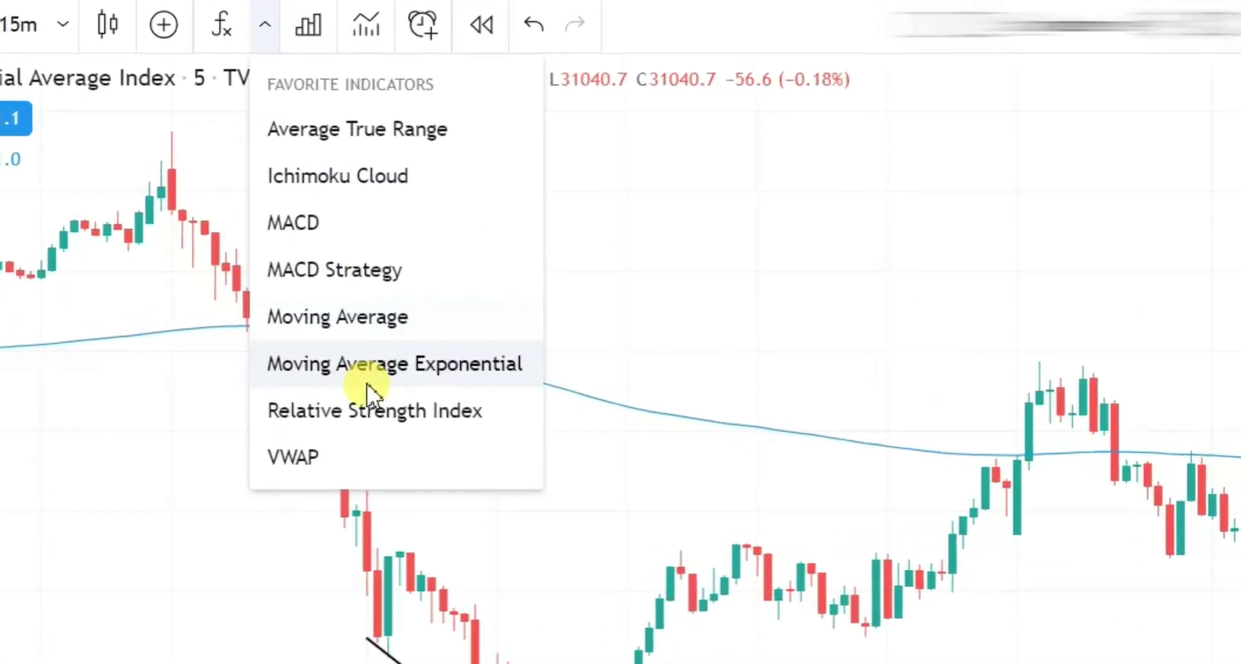
left_click(368, 337)
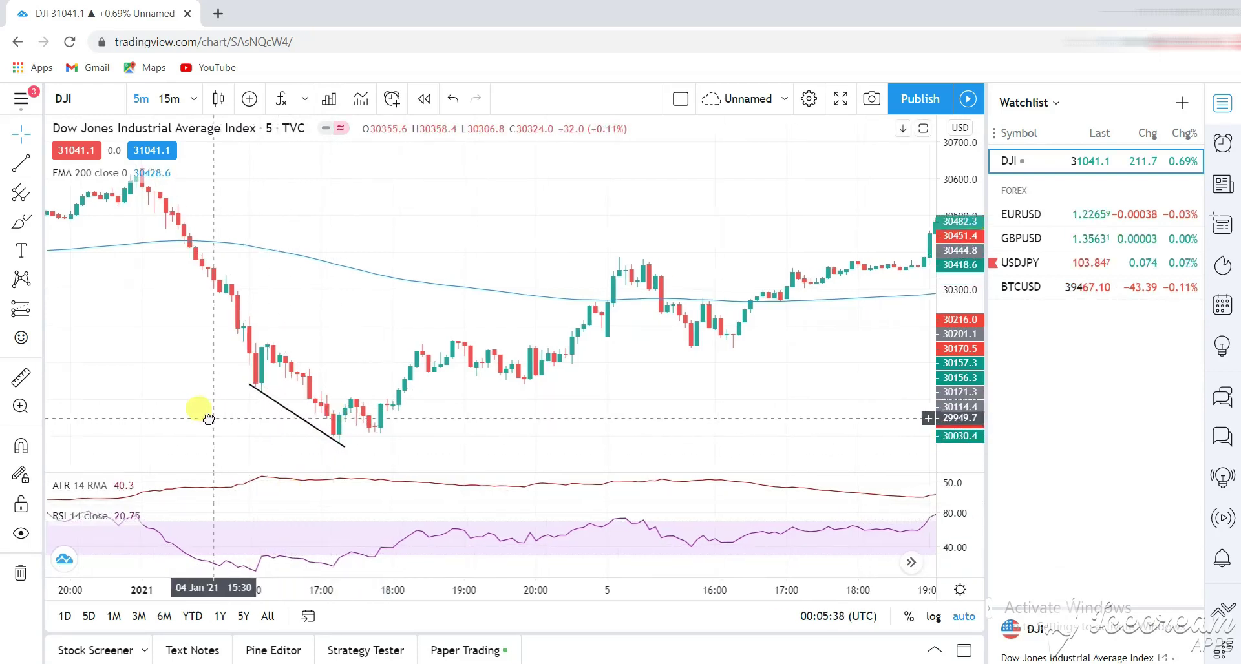
Draw a rising trend line joining the two RSI 14 lows, opposite the falling price line
left_click(19, 159)
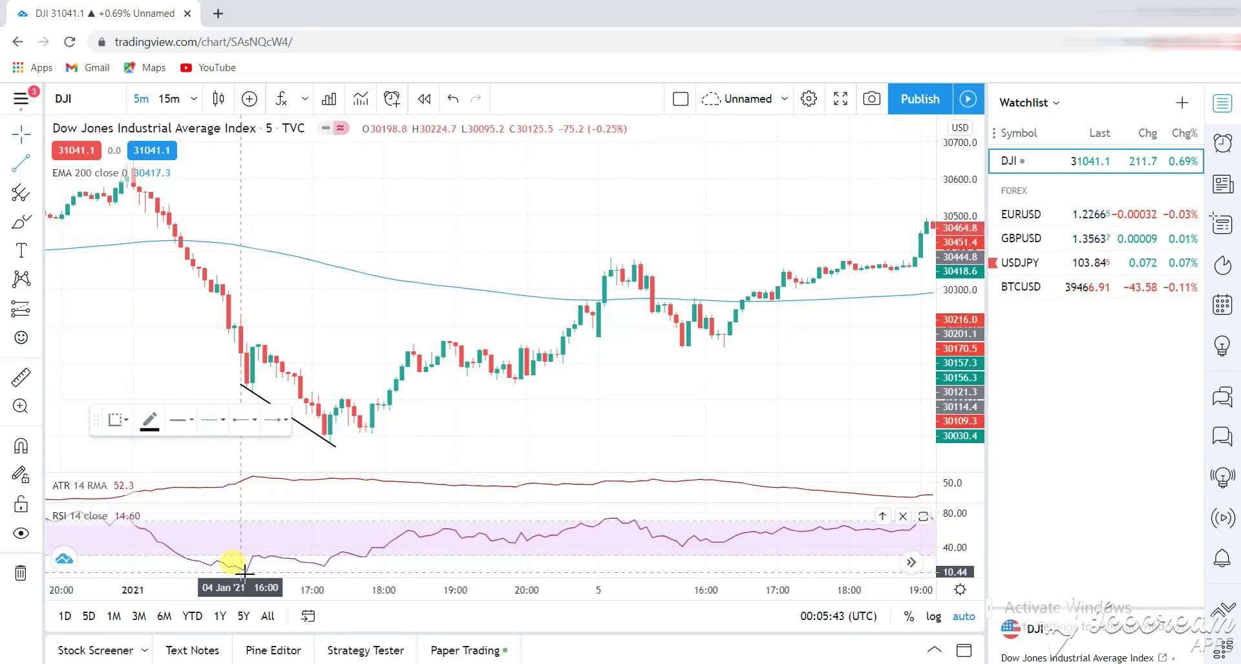
left_click(331, 567)
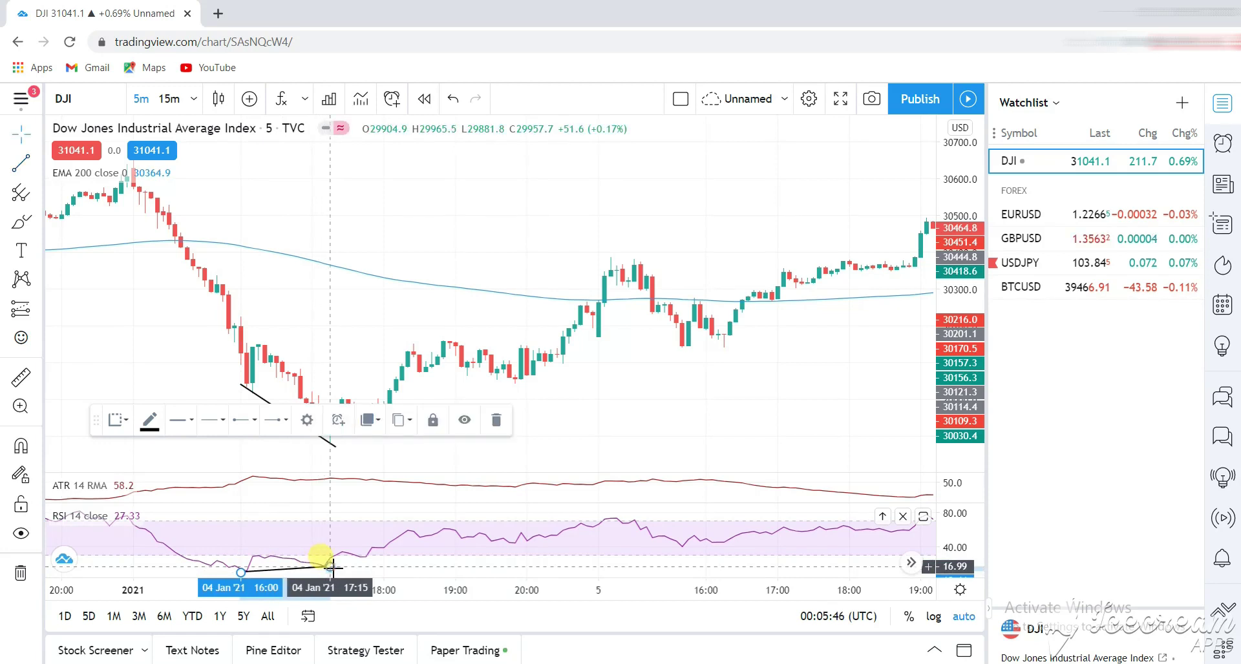
left_click(385, 388)
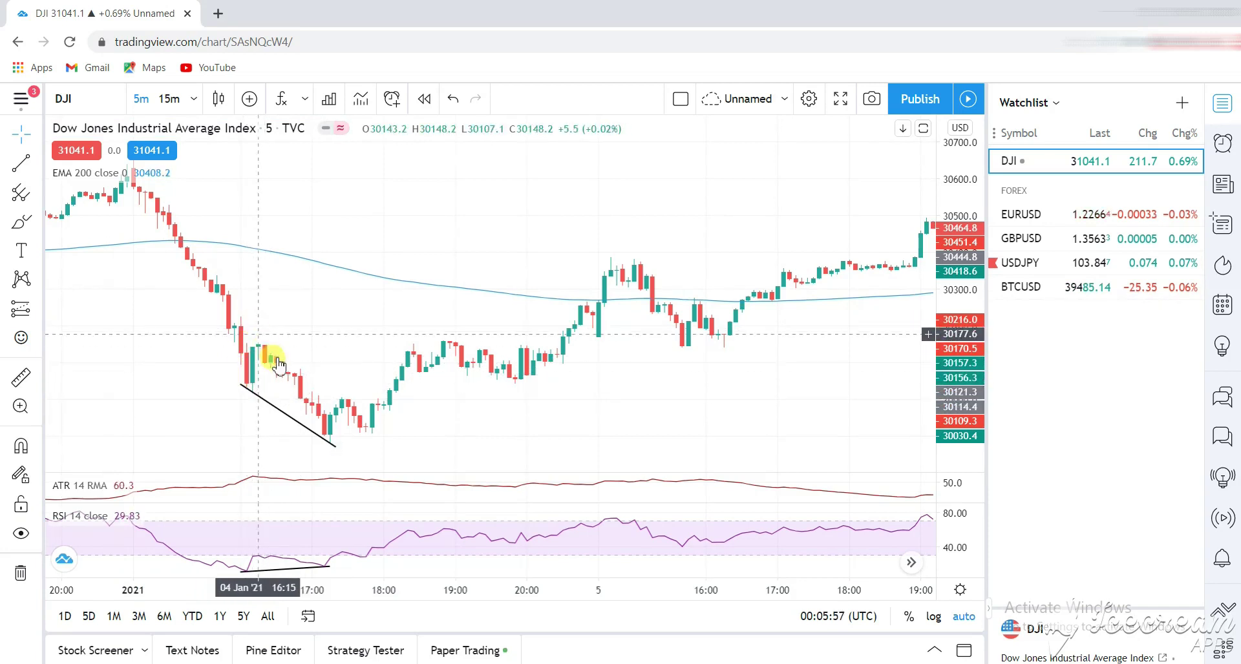
left_click(244, 573)
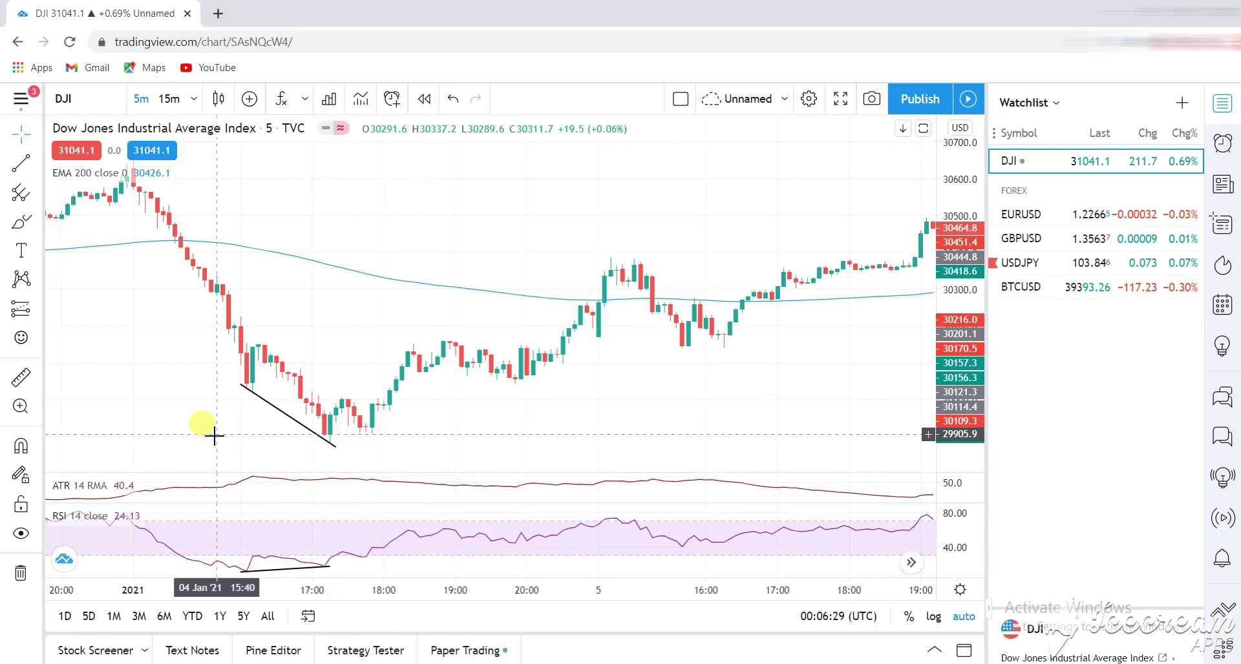
Dismiss Chart settings and pan the chart so the divergence lines sit toward the left
double_click(247, 390)
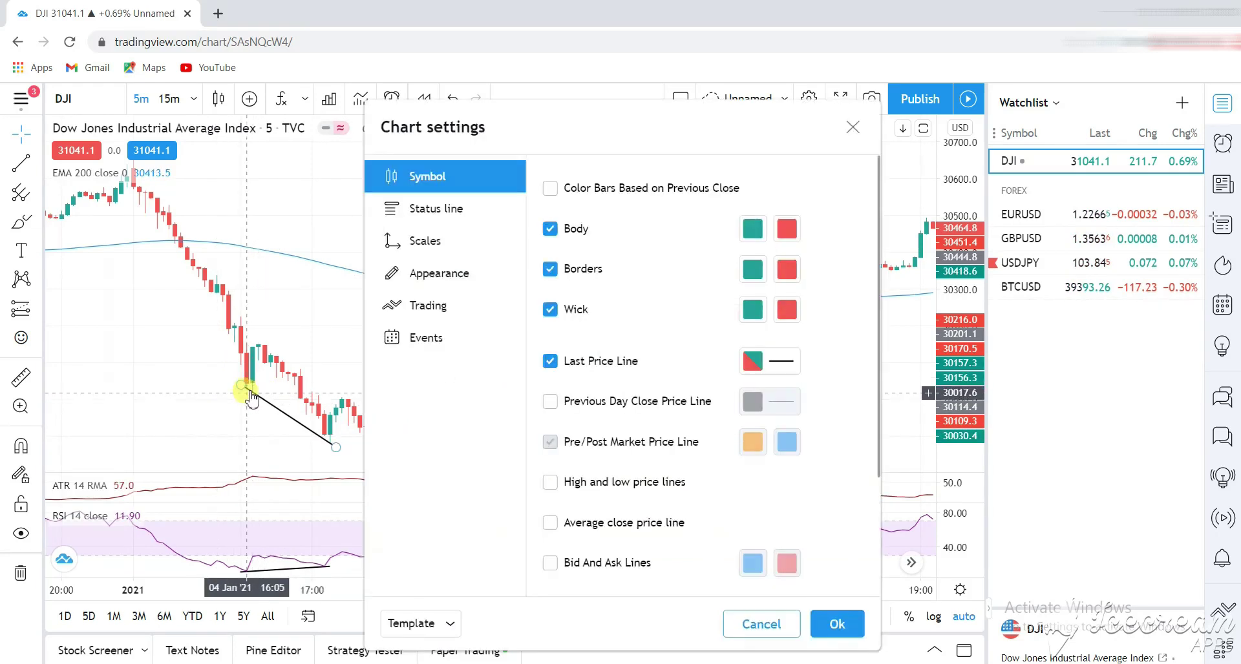
left_click(852, 128)
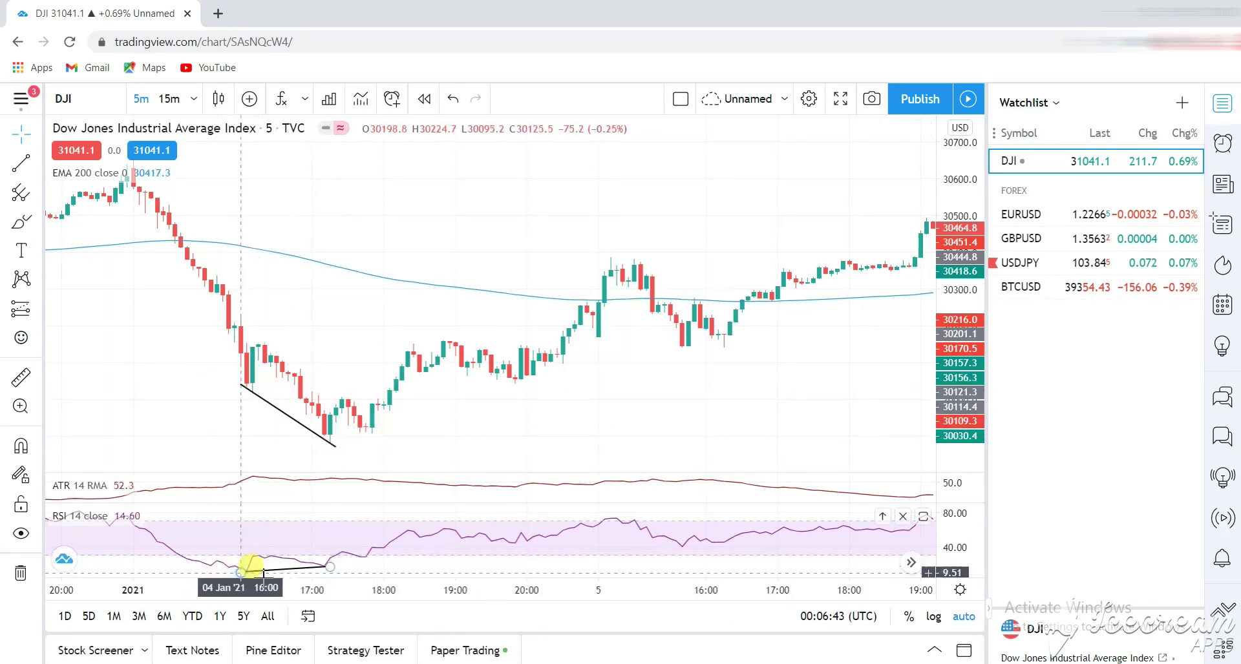
left_click_drag(563, 381, 503, 402)
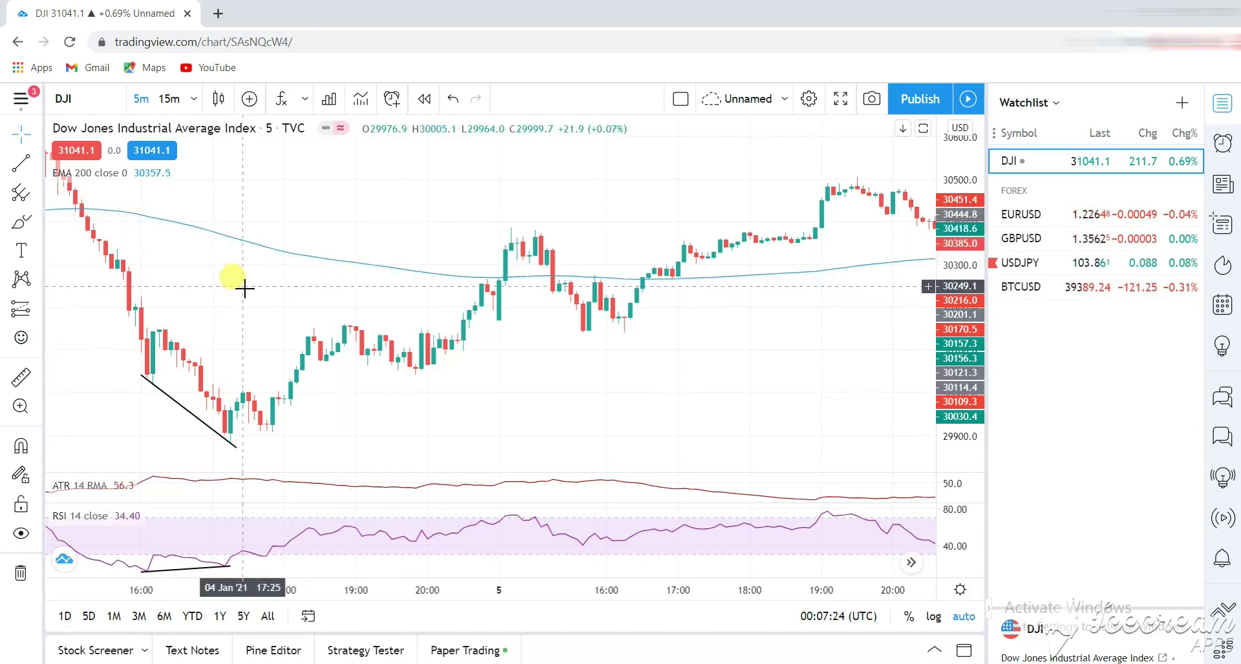
left_click_drag(287, 284, 296, 333)
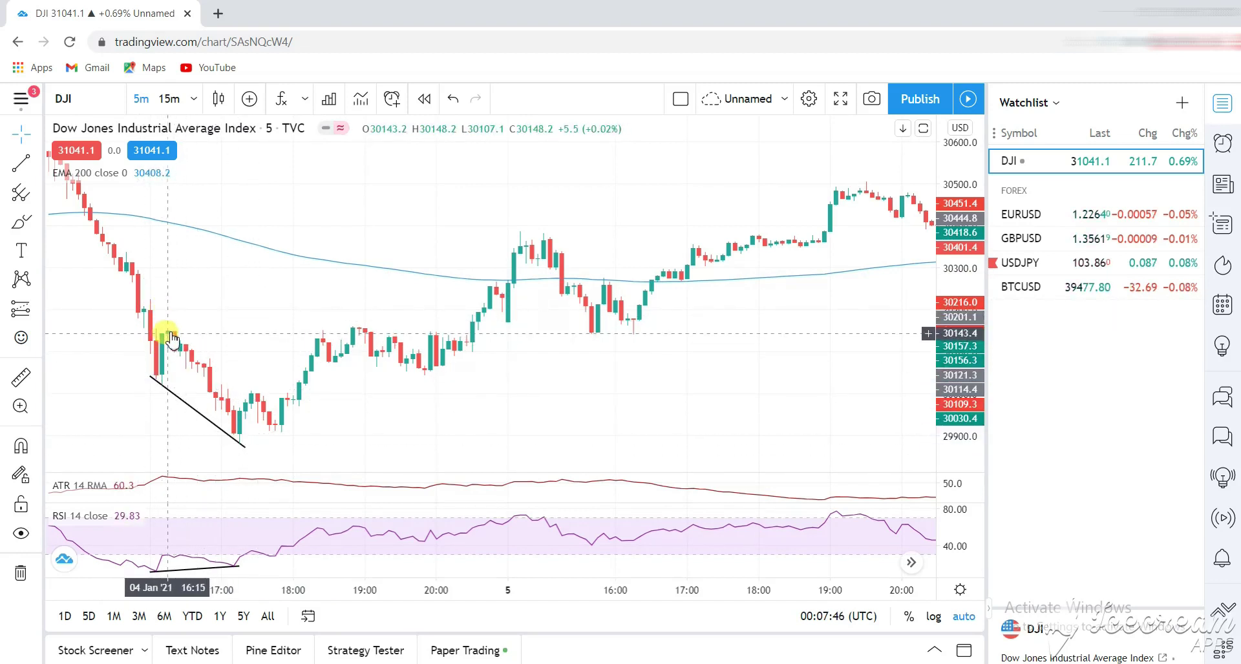
Draw a thin pink rectangle at about 30170 from the swing high to the later retest
left_click(37, 221)
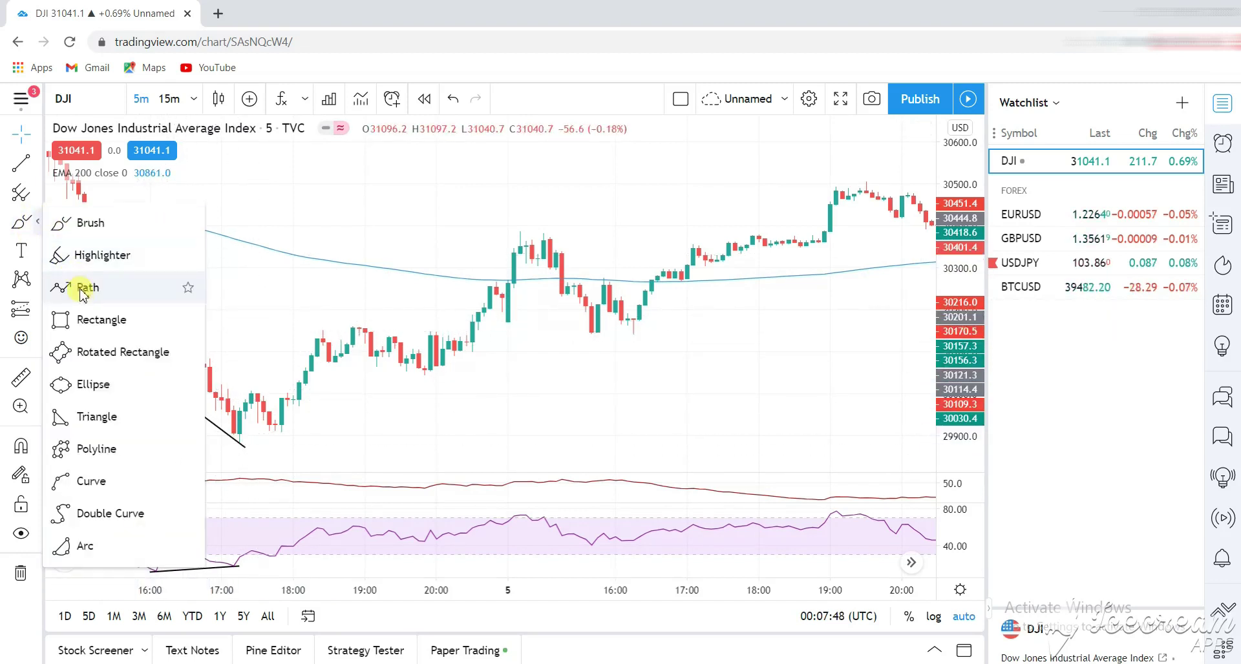
left_click(83, 321)
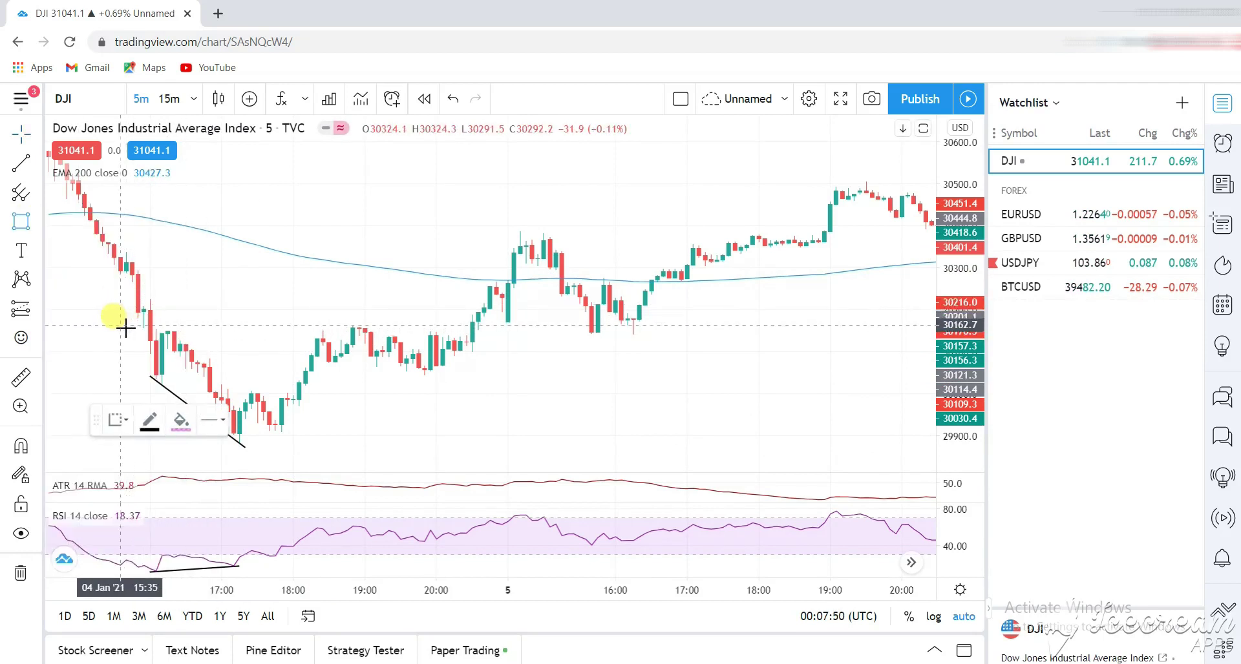
mouse_move(120, 325)
left_mouse_down()
mouse_move(401, 324)
mouse_move(484, 346)
mouse_move(748, 334)
left_mouse_up()
left_click(743, 370)
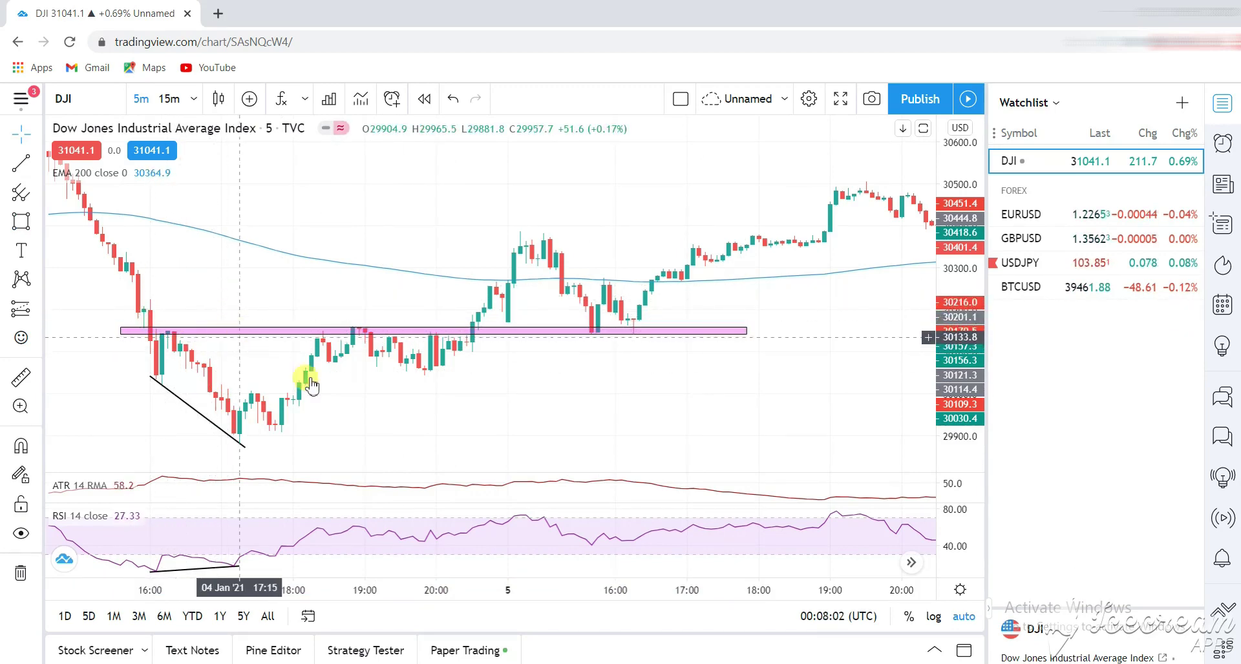
left_click(152, 379)
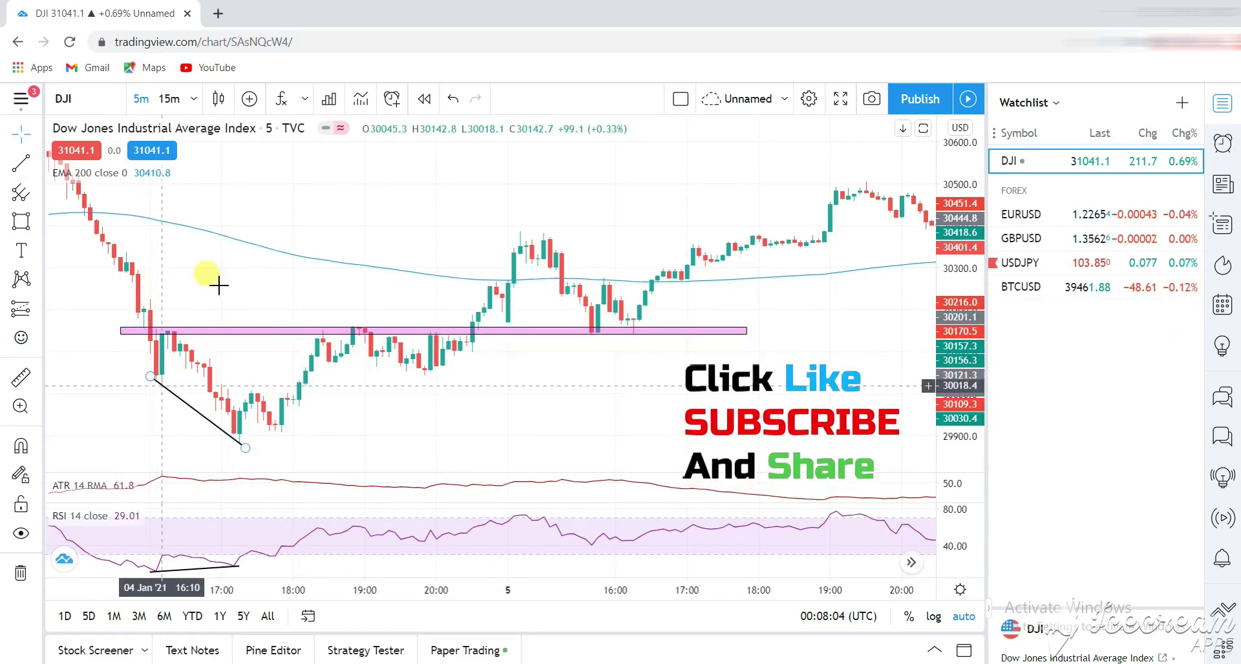
left_click(389, 384)
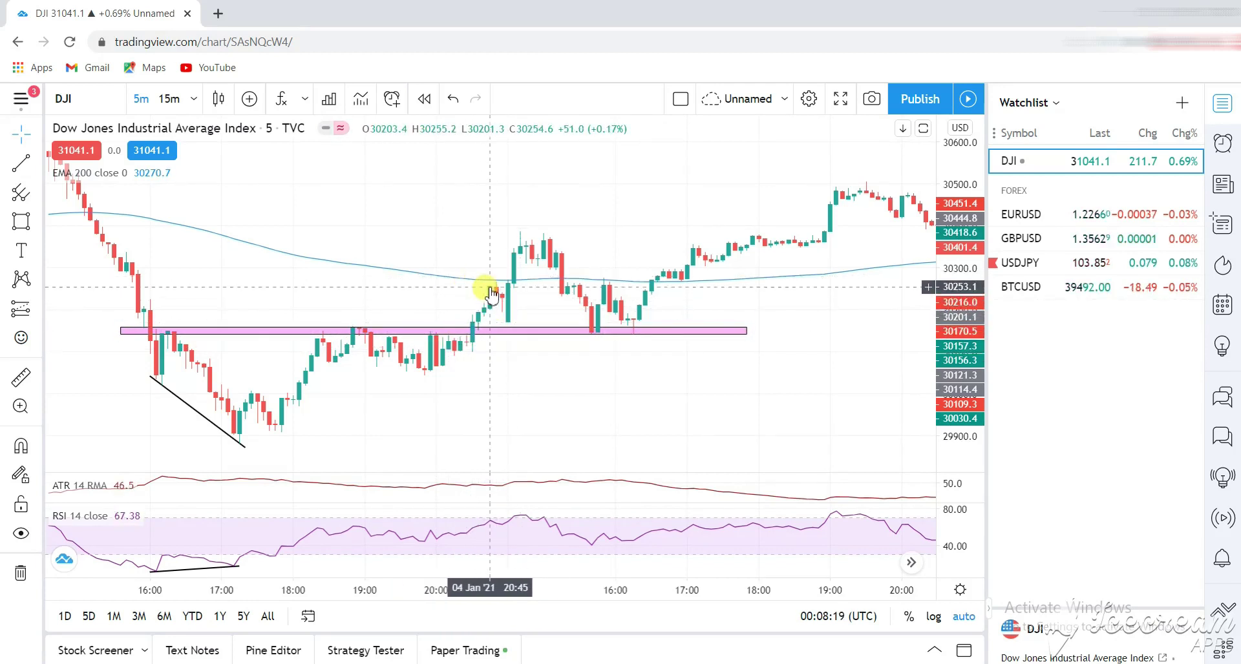
left_click_drag(511, 249, 514, 248)
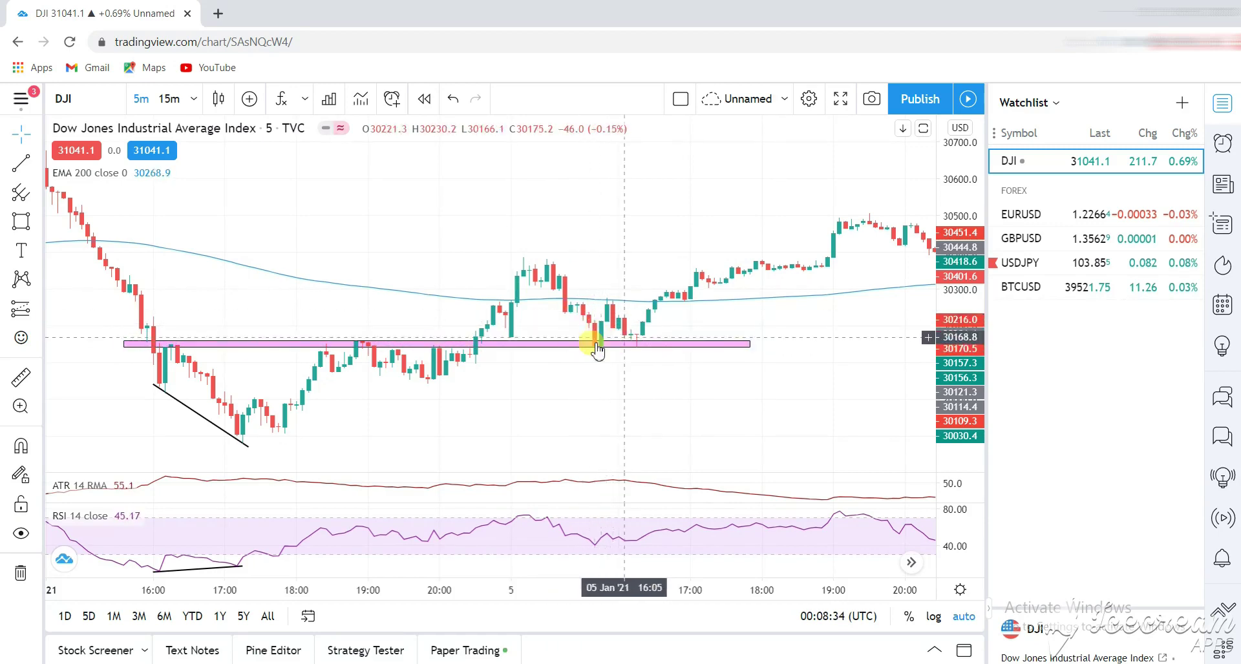
left_click_drag(625, 355, 621, 387)
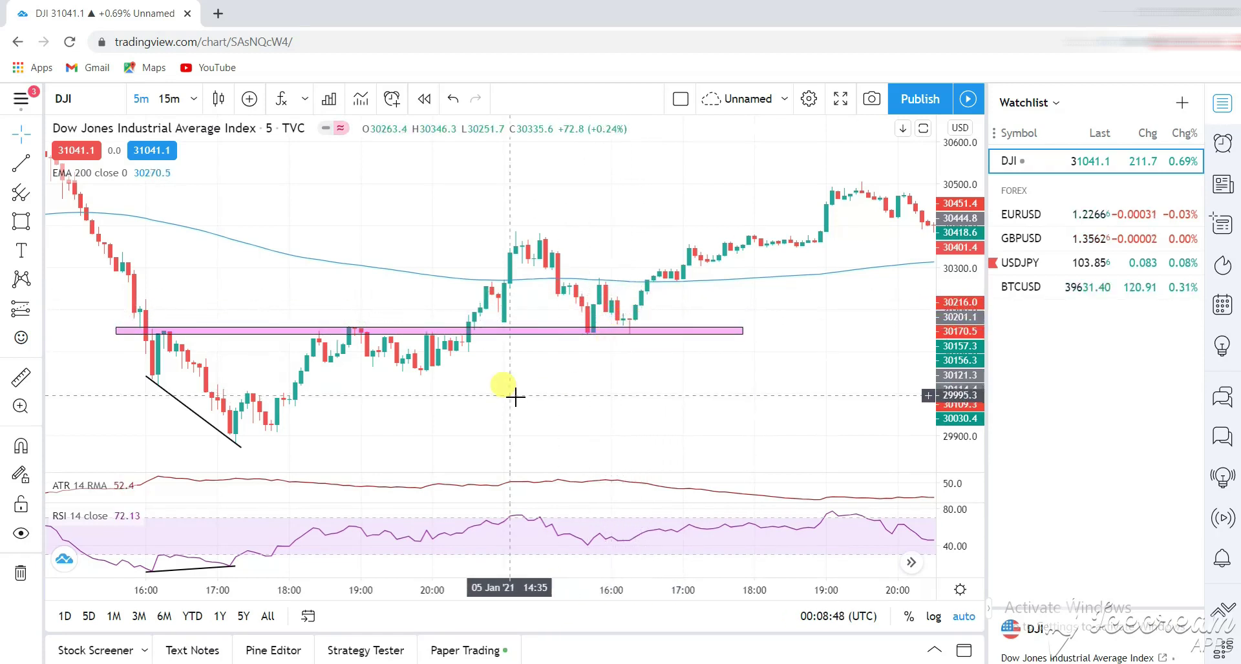
mouse_move(512, 393)
left_mouse_down()
mouse_move(592, 385)
mouse_move(496, 405)
left_mouse_up()
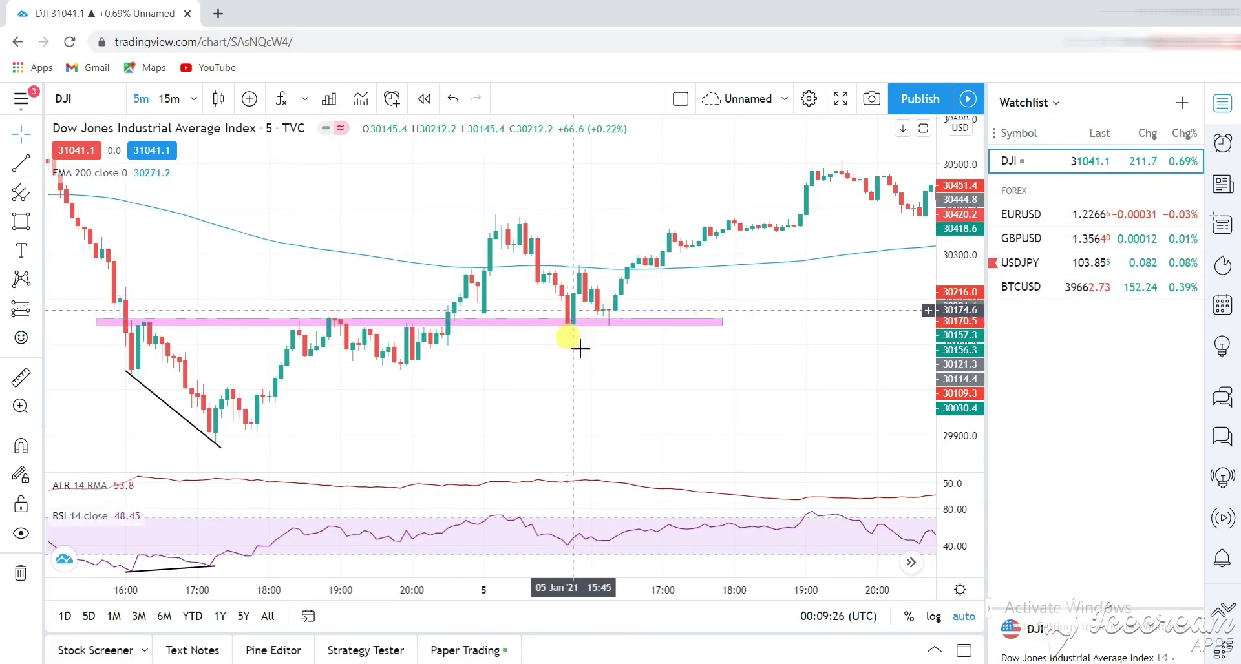
left_click(574, 321)
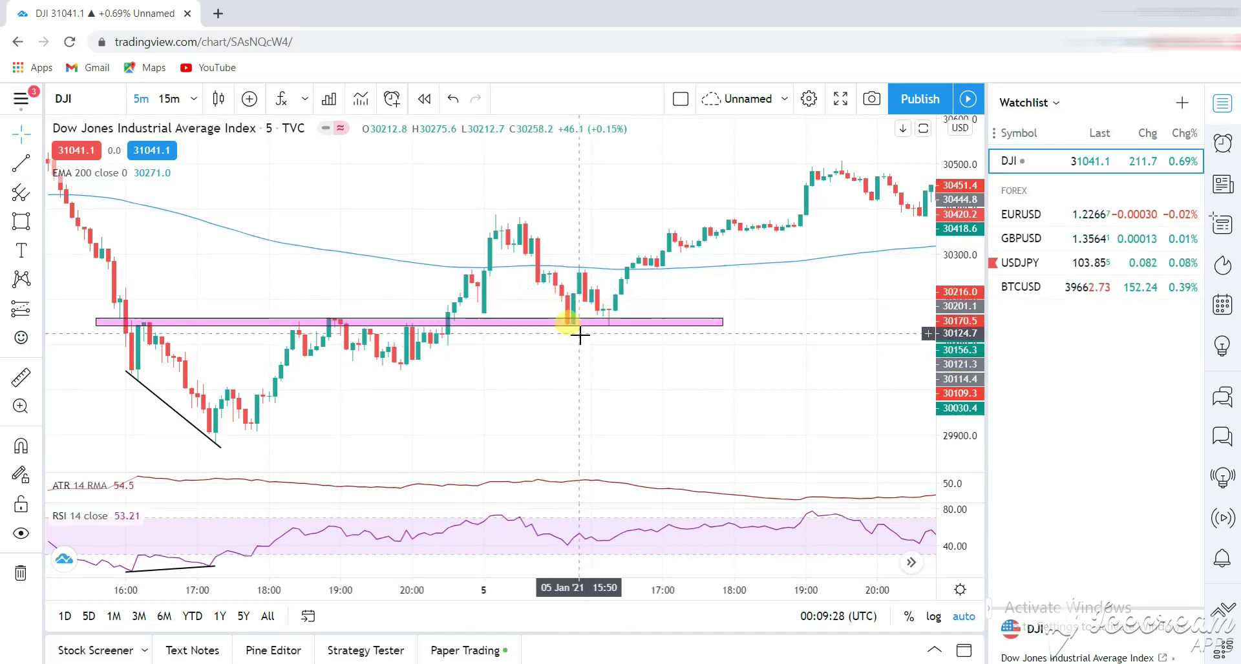
left_click(579, 338)
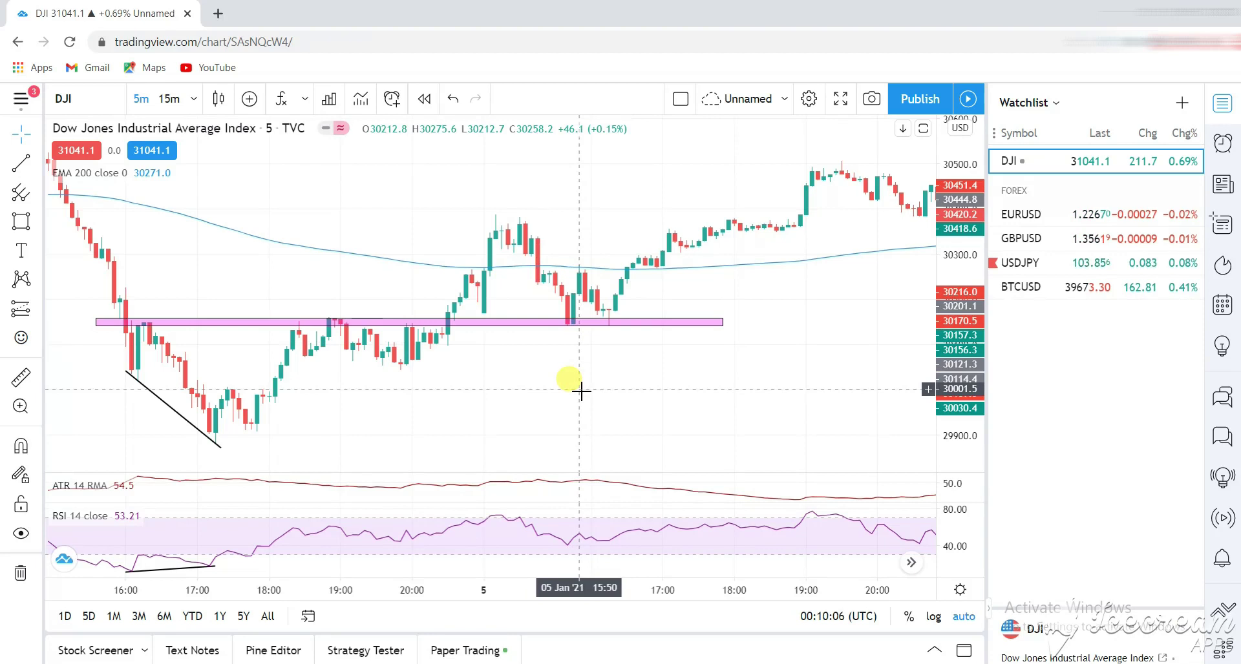
mouse_move(69, 495)
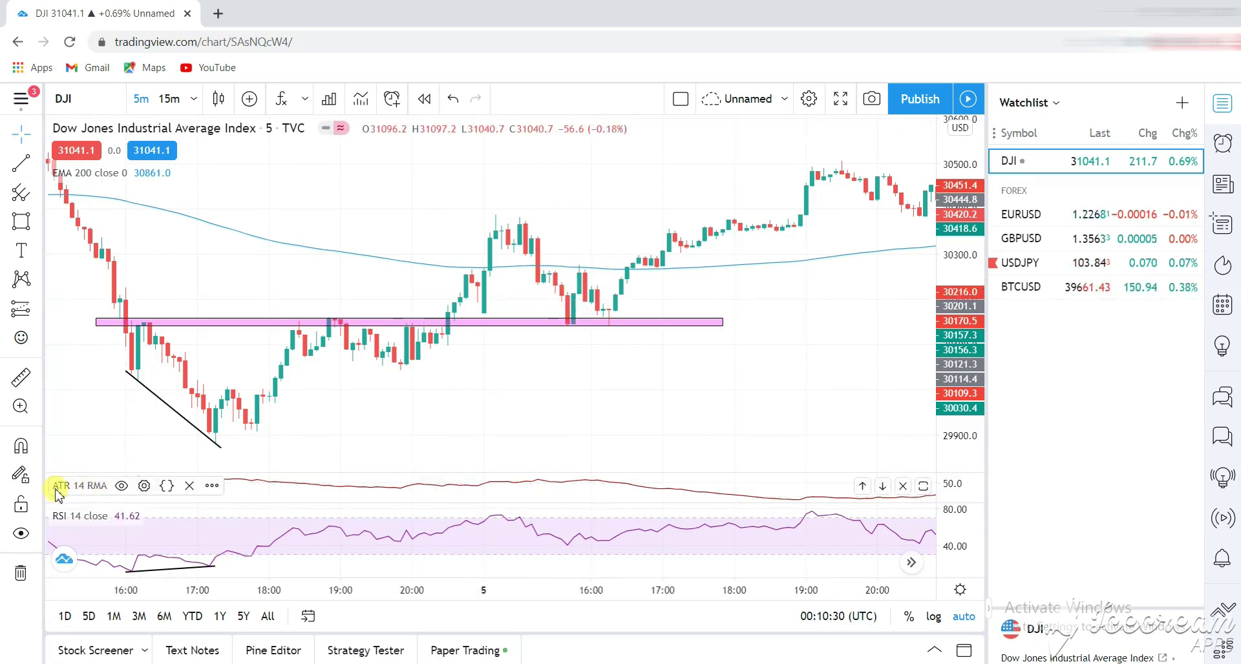
Re-add Average True Range in its own pane below RSI, then make the RSI pane taller
left_click(189, 486)
left_click(304, 98)
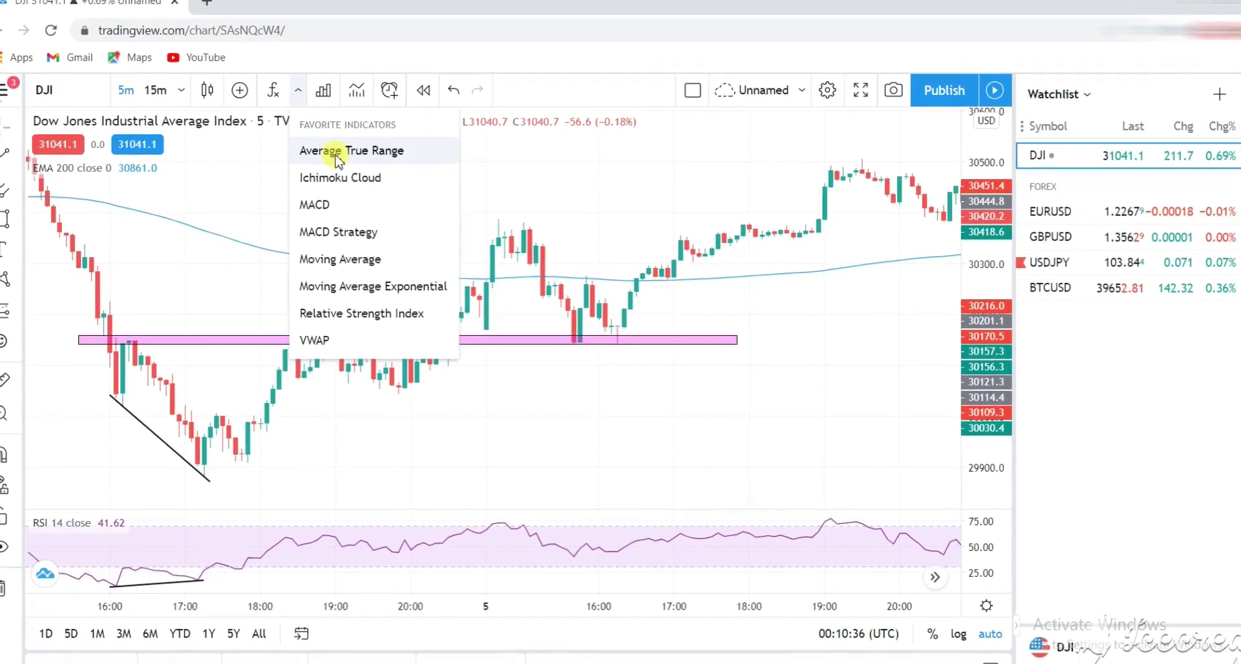
left_click(266, 82)
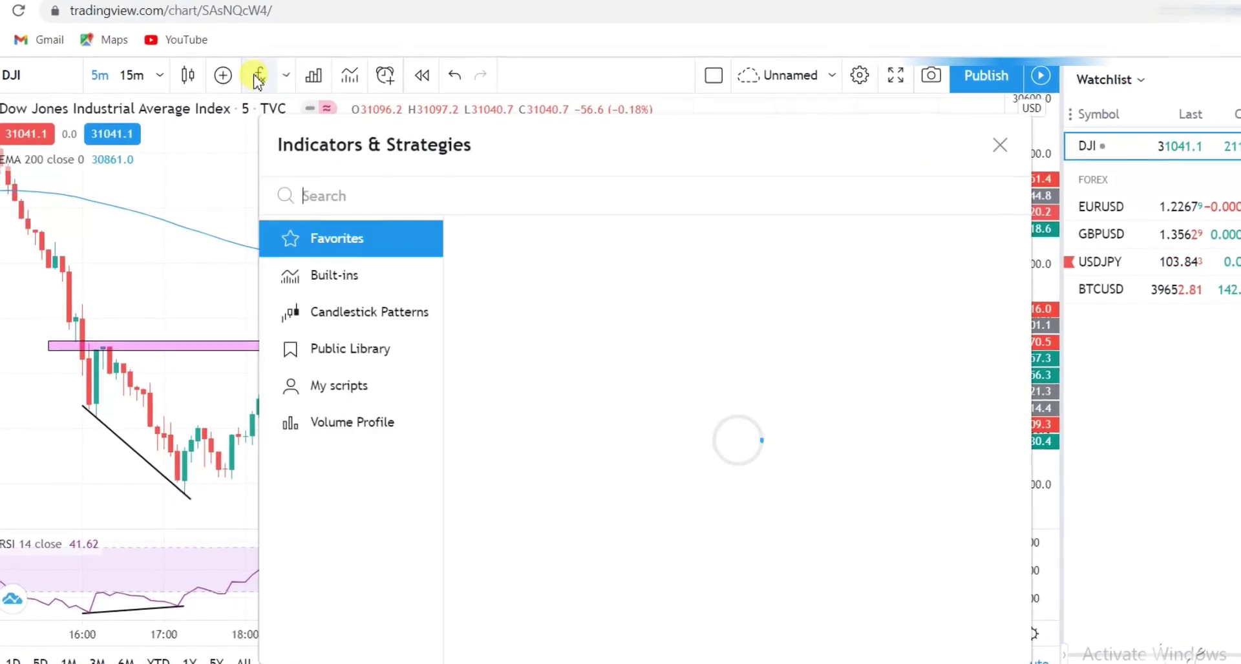
type("avera")
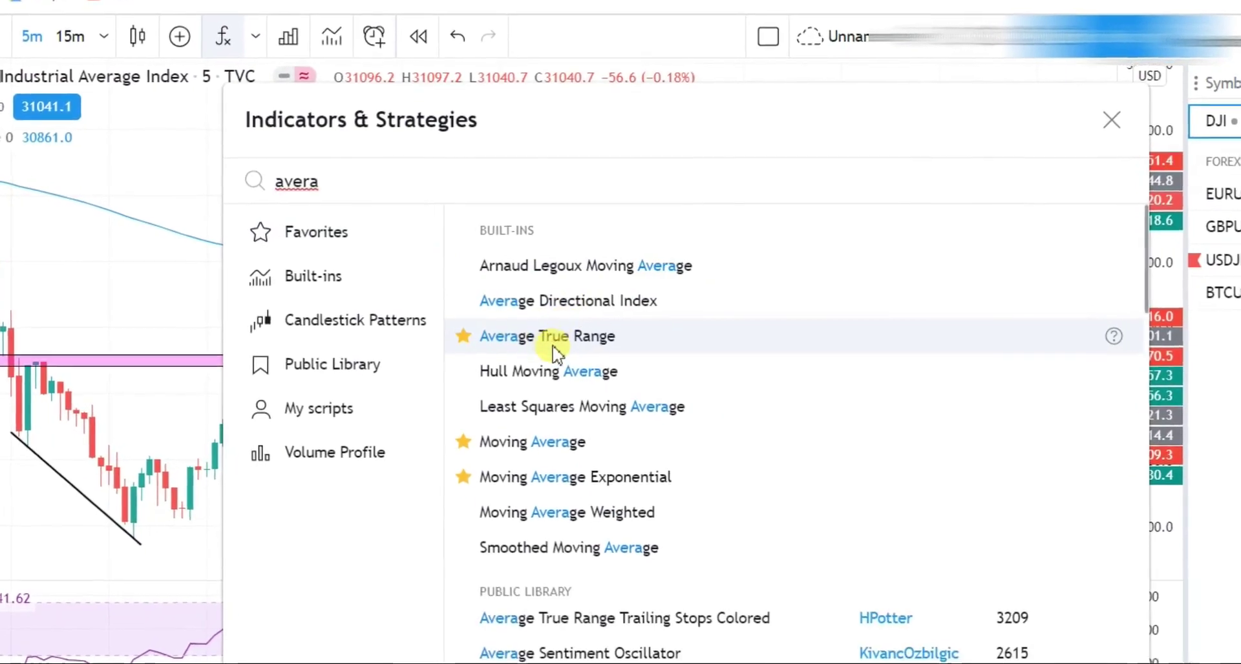
left_click(557, 354)
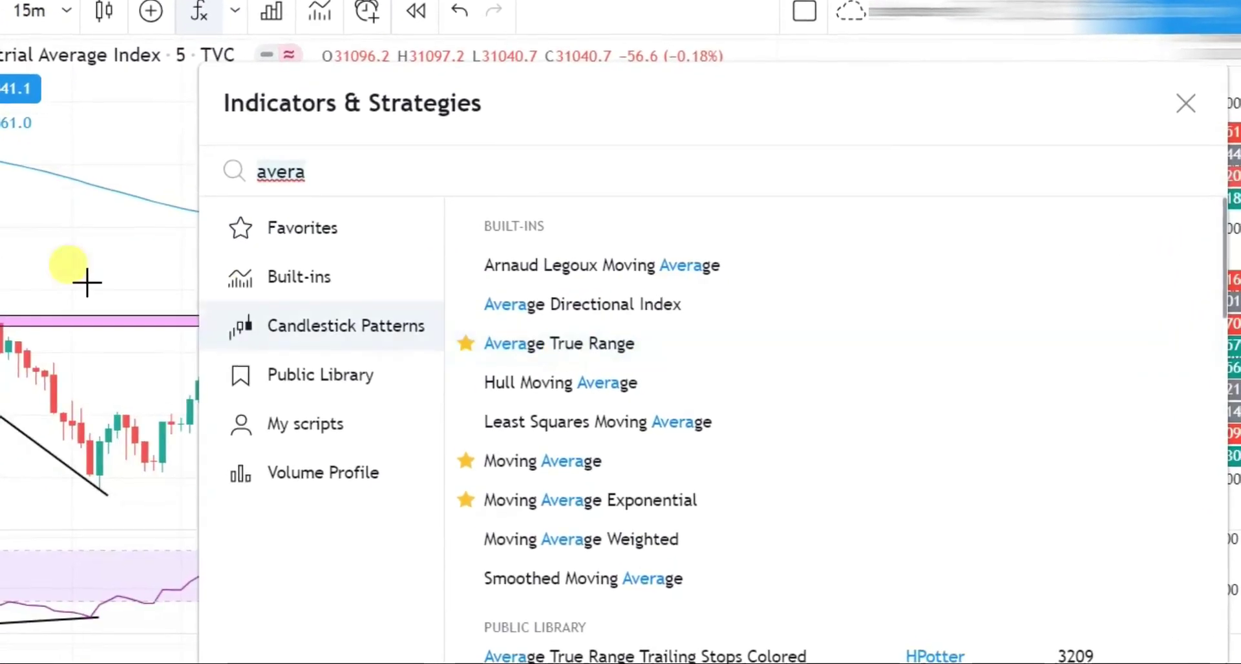
key("Escape")
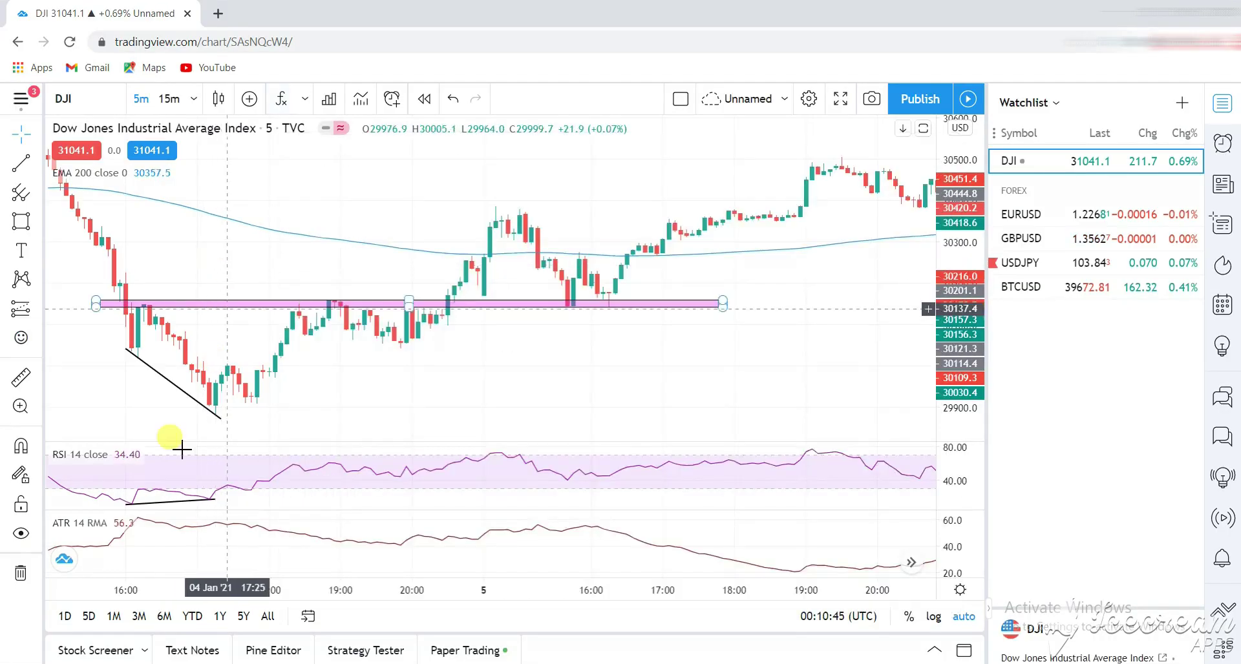
left_click(96, 525)
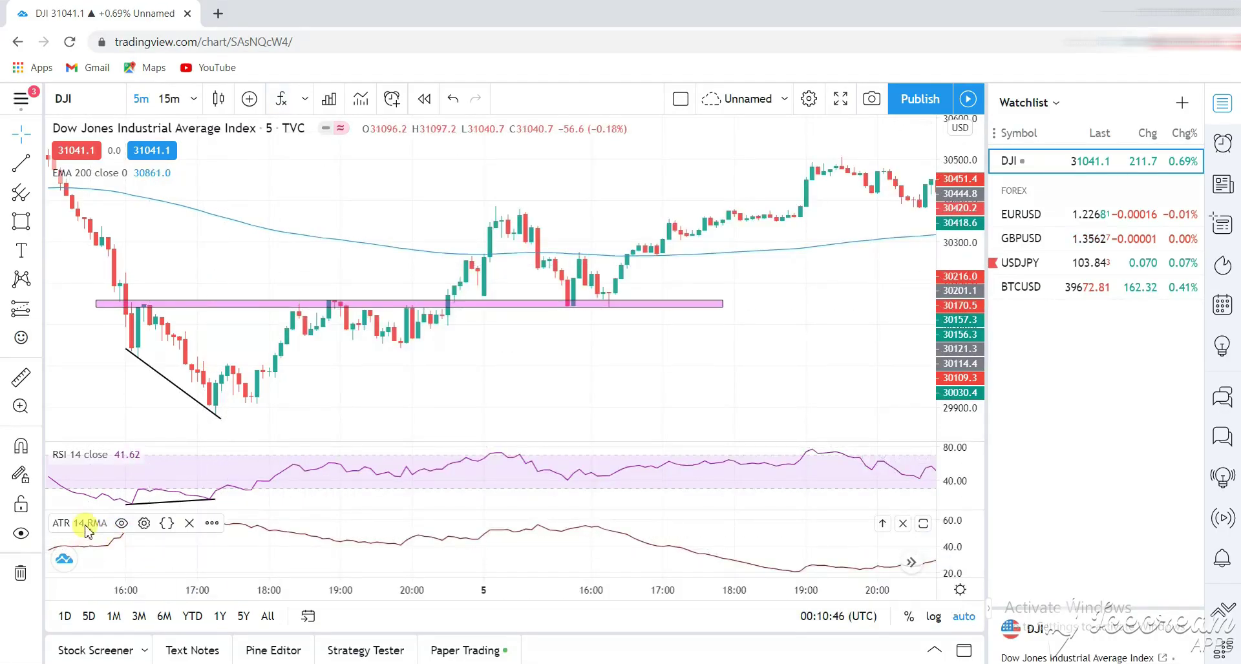
left_click_drag(576, 509, 576, 536)
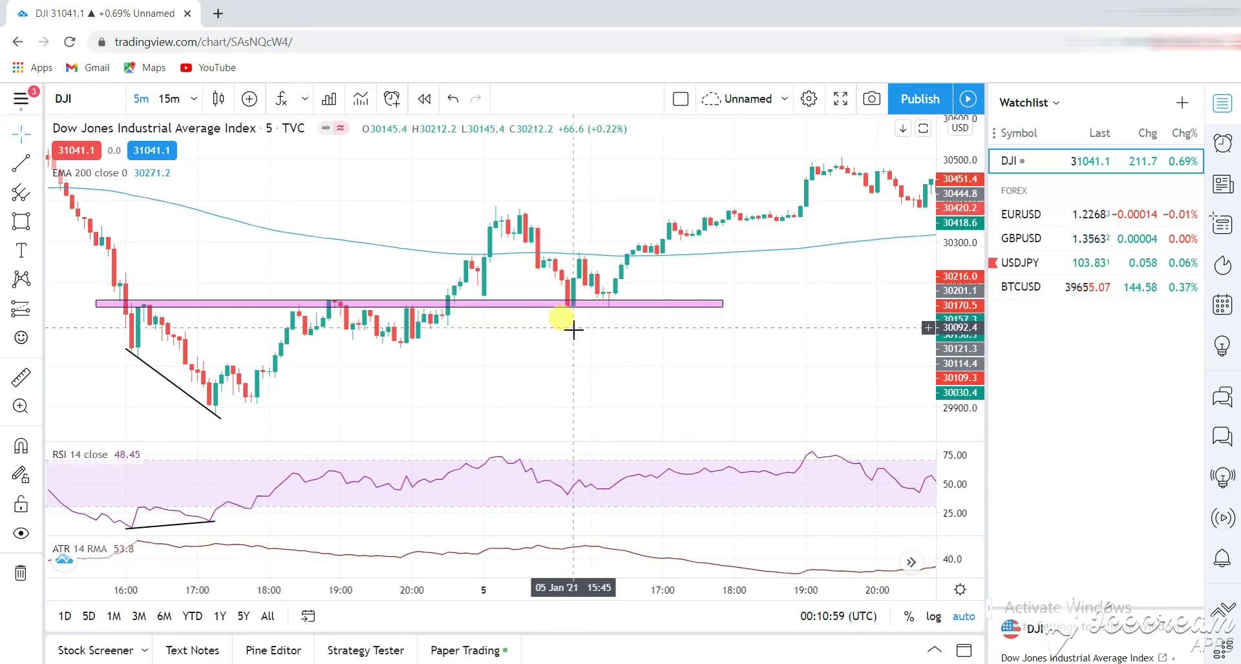
Compute 53.8 × 1.5 in Calculator, giving 80.7
key("XF86Calculator")
type("53.8")
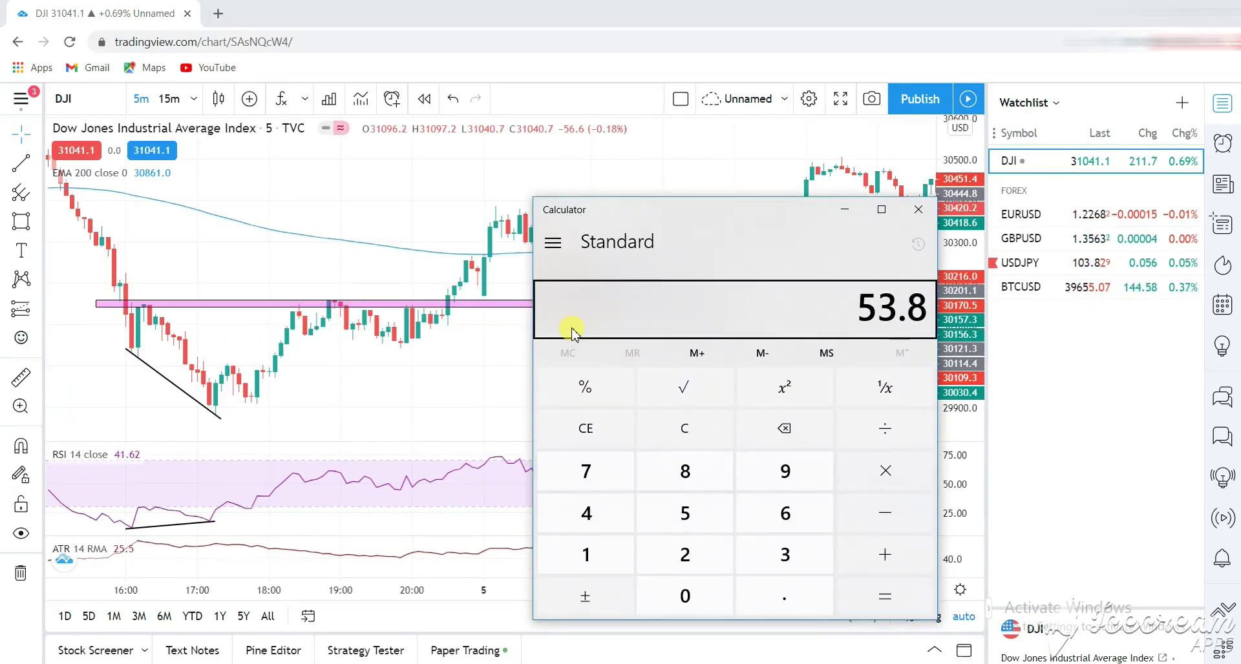
type("*1.5")
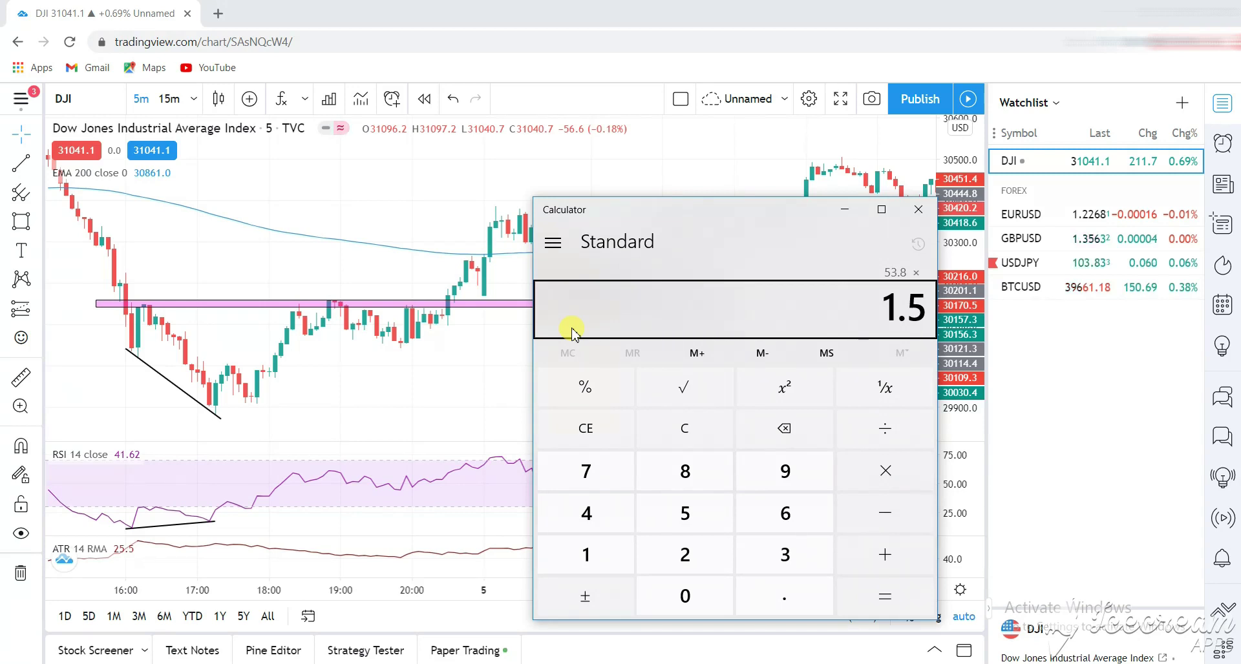
key("Return")
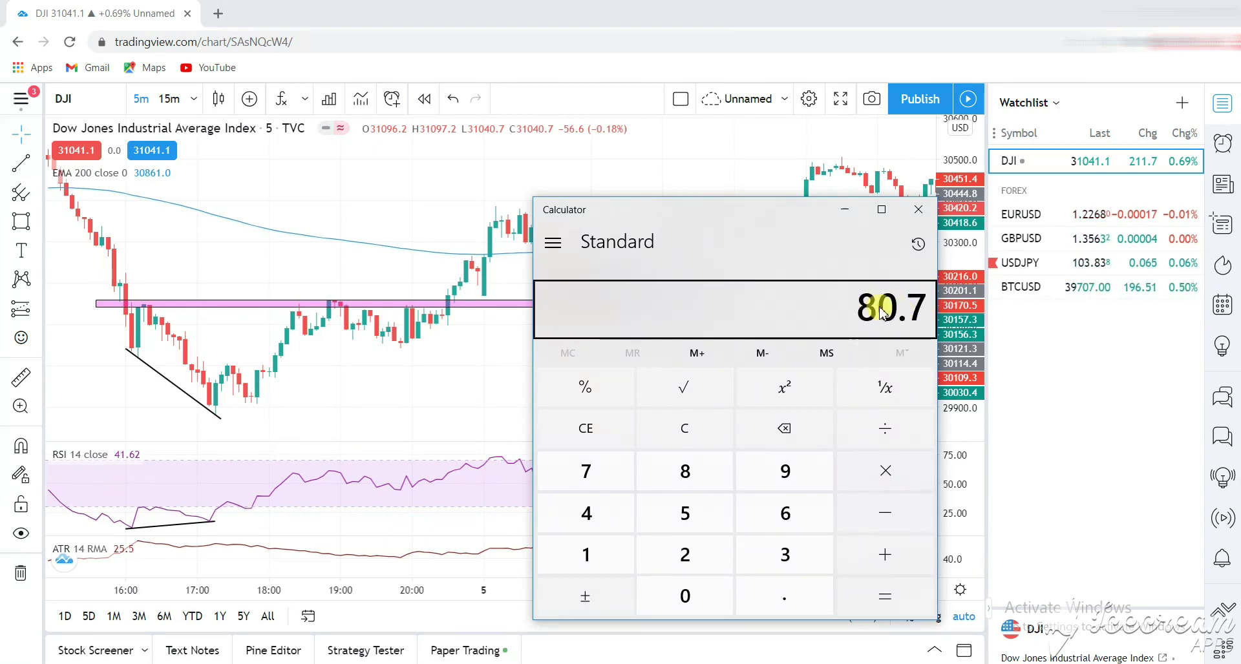
Place a long position on the 15:45 pink-zone bounce with an 810-tick stop
left_click(919, 209)
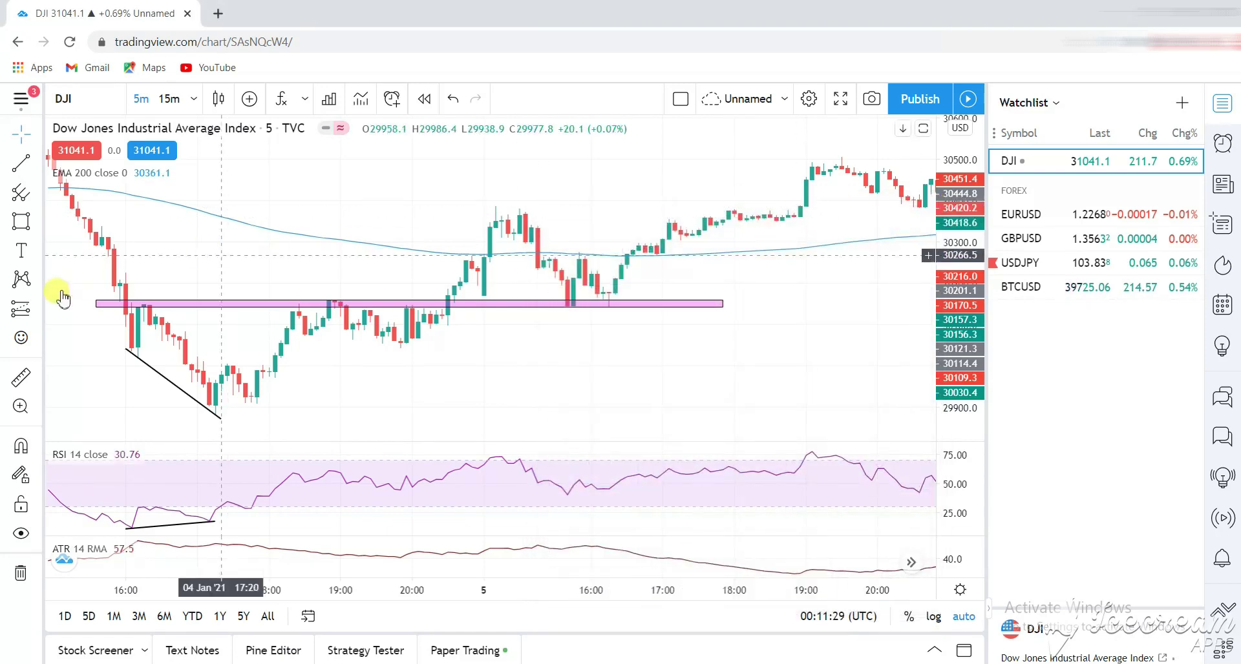
left_click(21, 309)
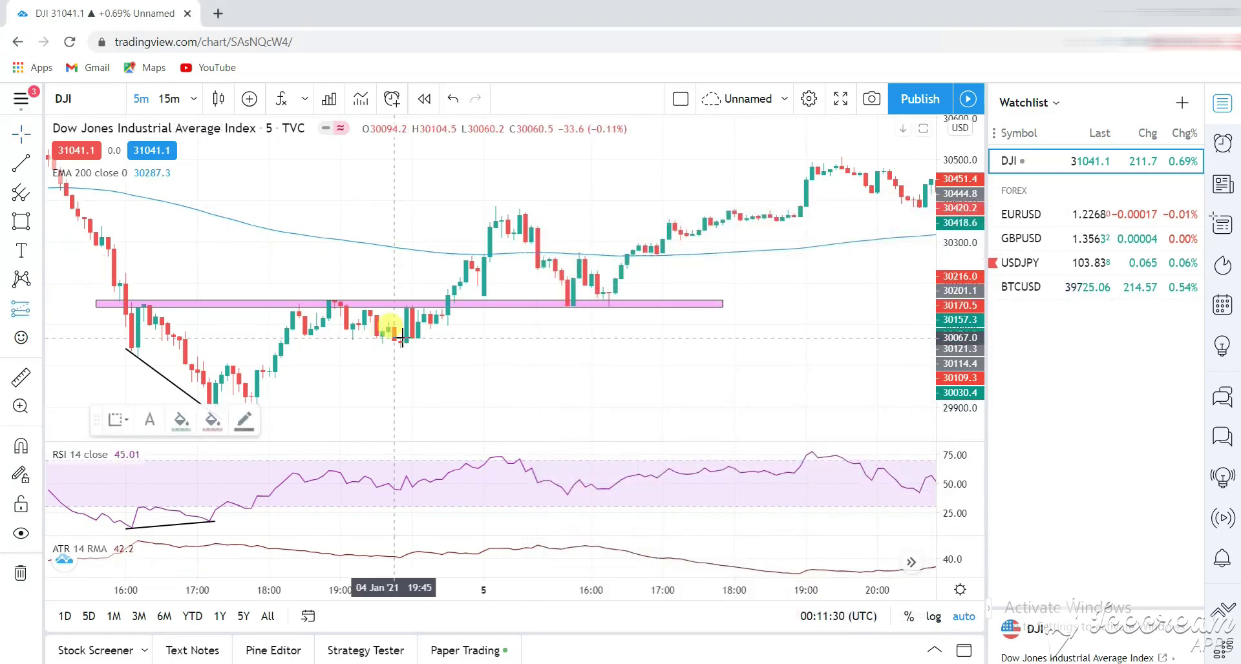
left_click(578, 280)
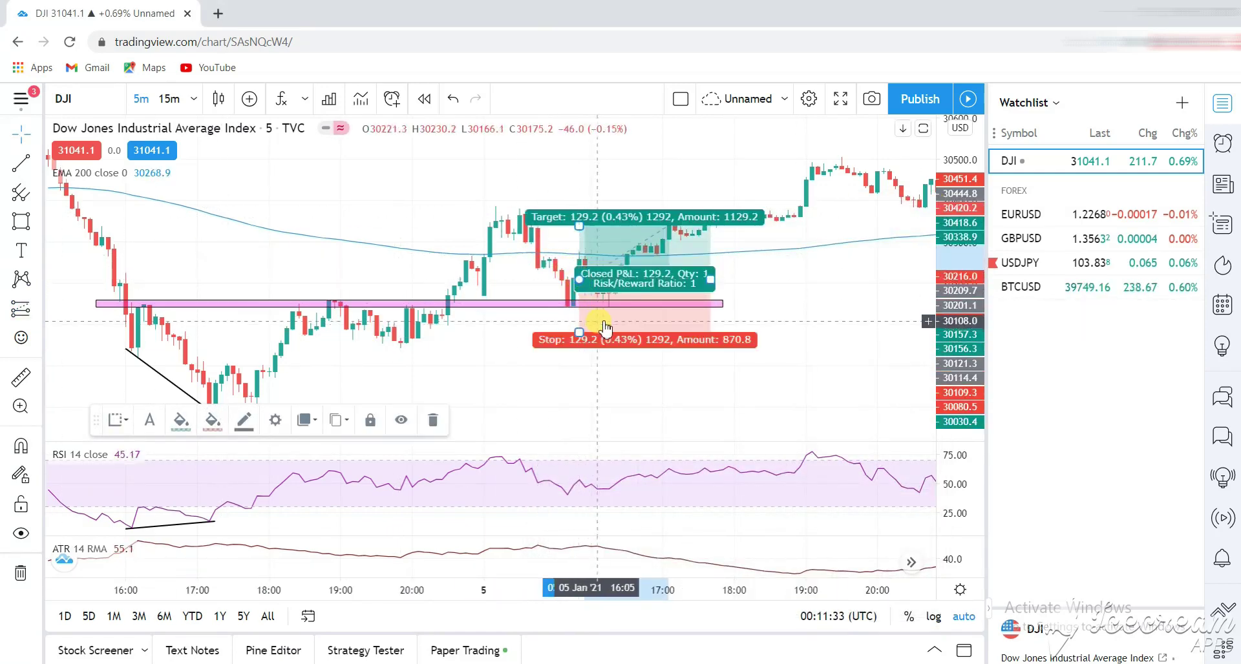
double_click(590, 319)
left_click(554, 509)
type("810")
left_click(730, 613)
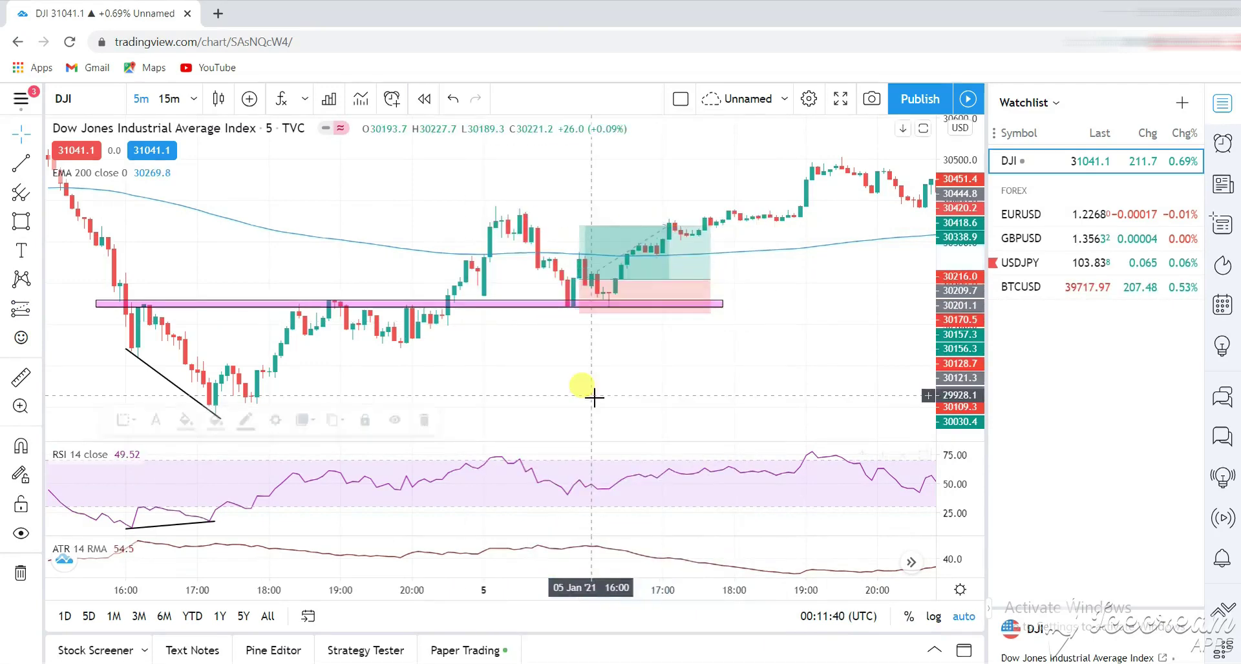
Raise the long position's target to 168.7 points and extend its right edge, reaching 2.08 risk/reward
left_click(526, 363)
scroll(526, 362, "right", 3)
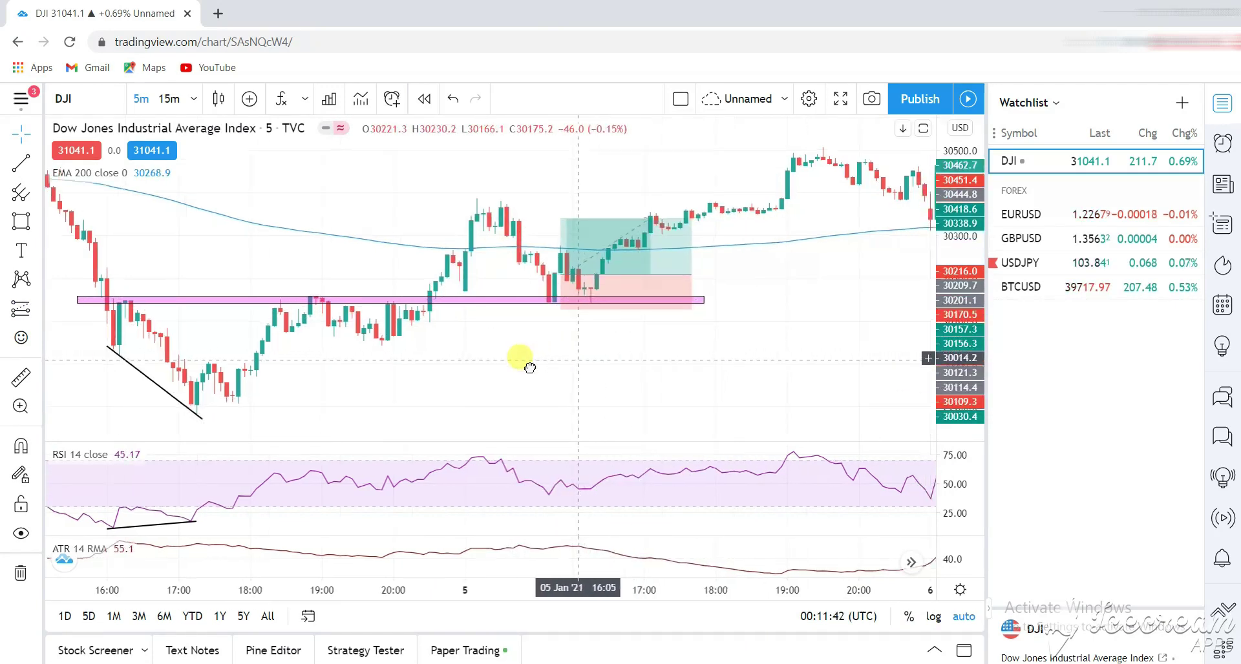
scroll(622, 357, "left", 4)
left_click(615, 300)
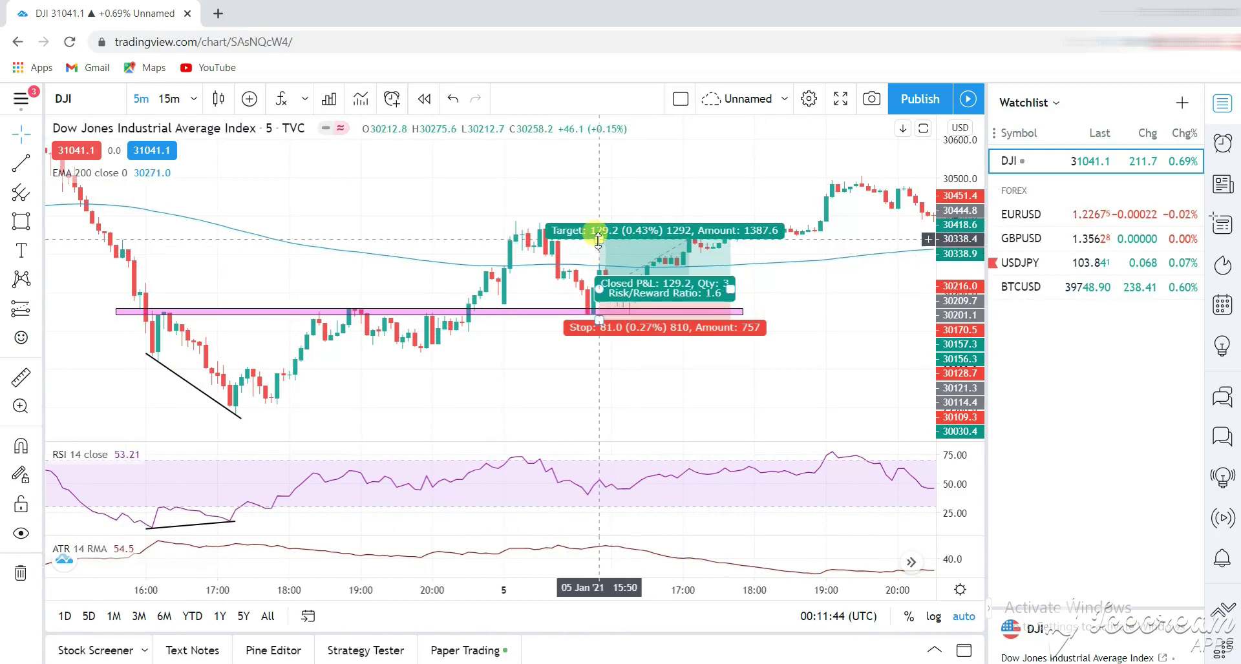
left_click_drag(599, 239, 601, 217)
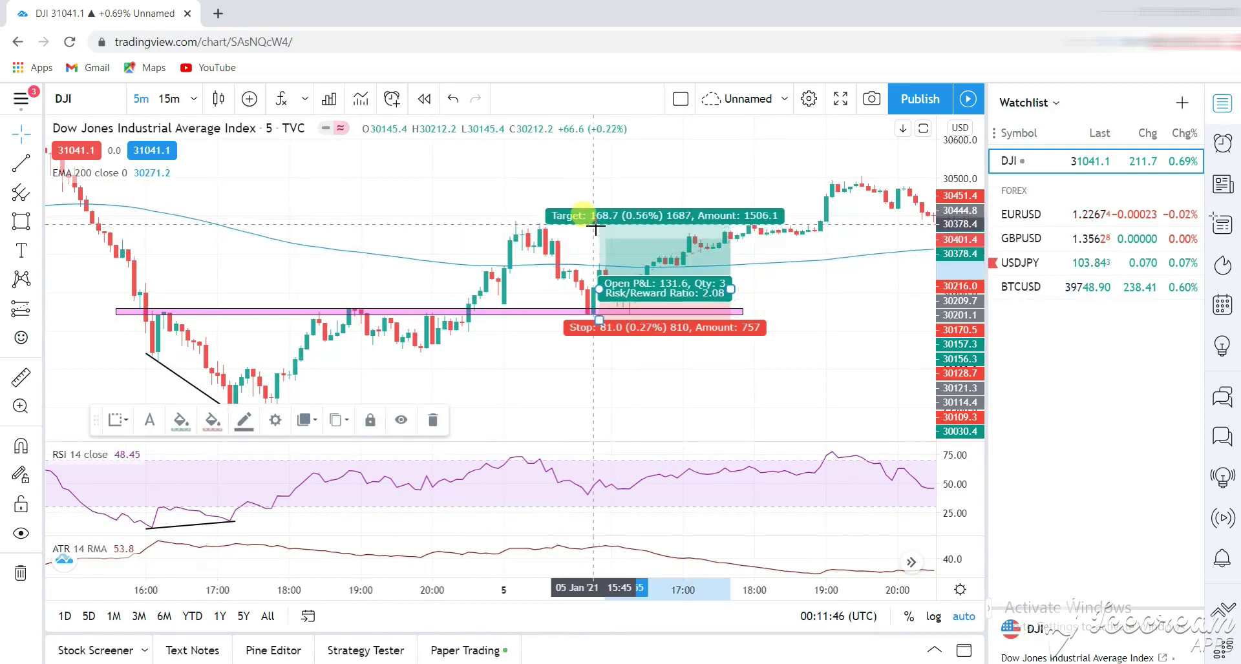
mouse_move(803, 285)
left_mouse_down()
mouse_move(731, 302)
mouse_move(675, 288)
mouse_move(794, 297)
left_mouse_up()
left_click(676, 288)
left_click(715, 338)
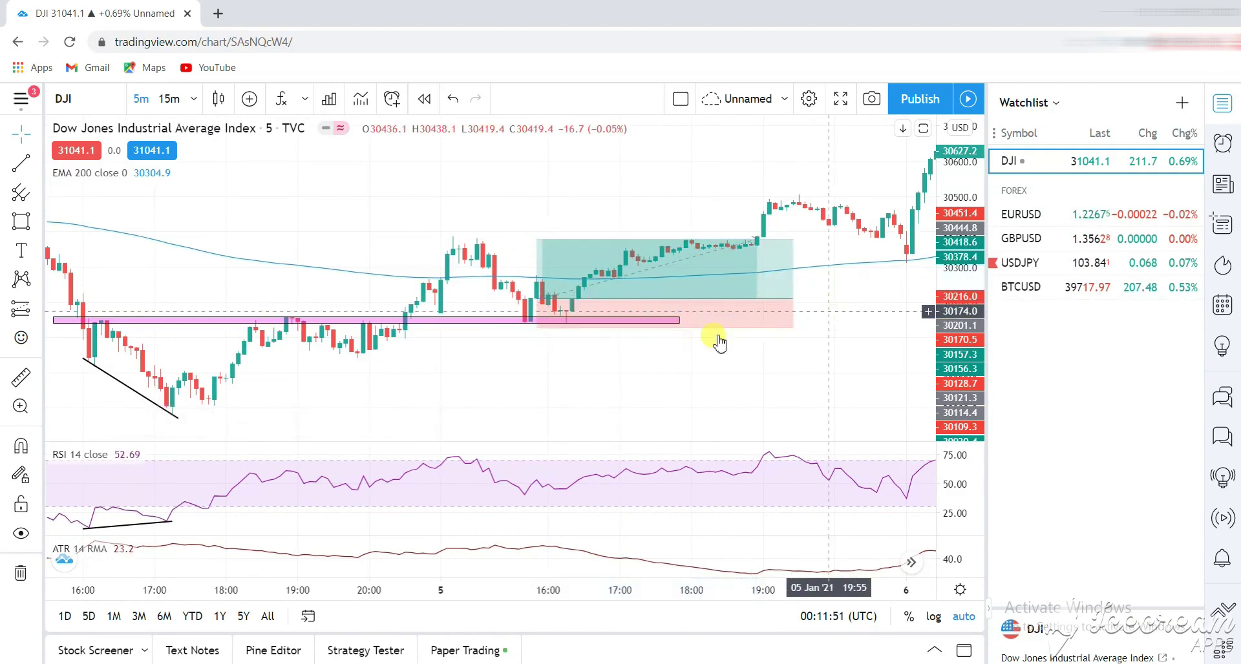
left_click(568, 332)
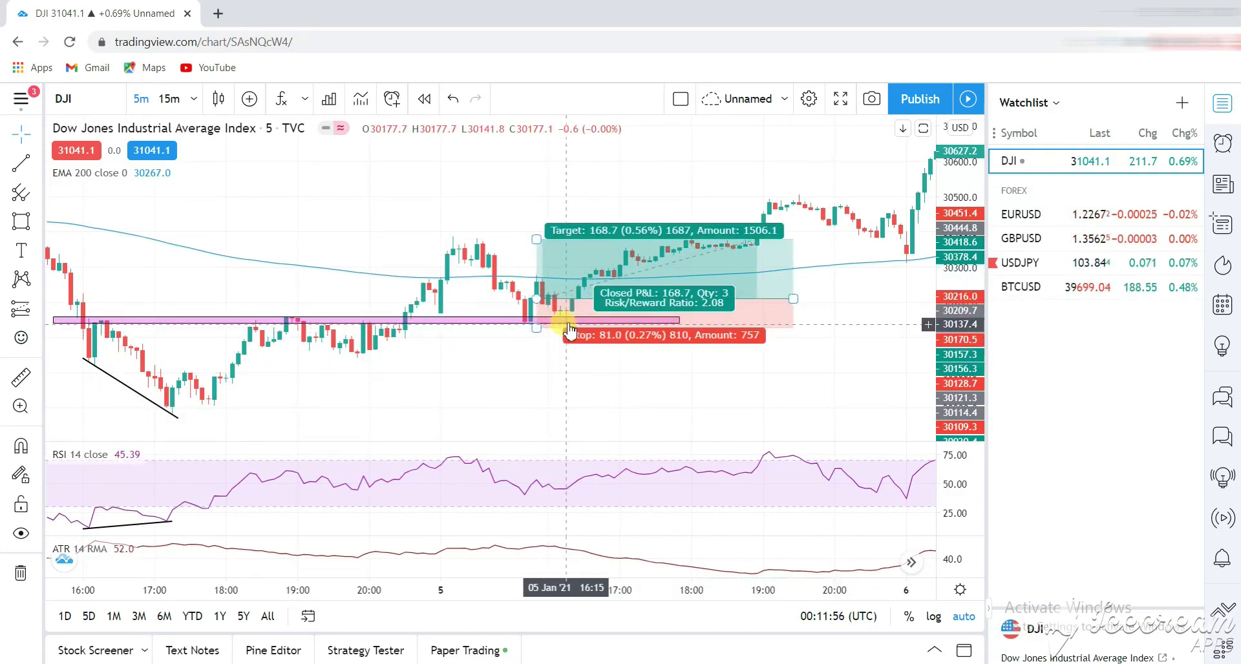
mouse_move(539, 349)
left_mouse_down()
mouse_move(402, 369)
mouse_move(598, 356)
mouse_move(562, 346)
left_mouse_up()
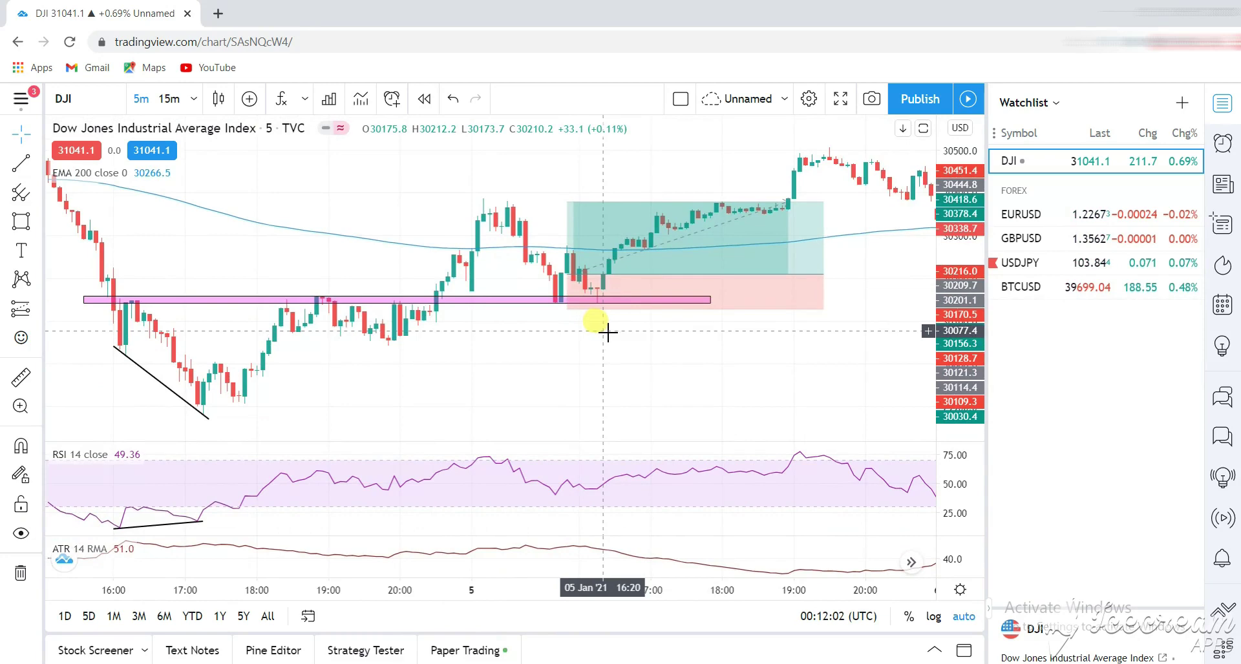
Multiply 51 by 1.5 in Calculator to get 76.5, then close it
key("XF86Calculator")
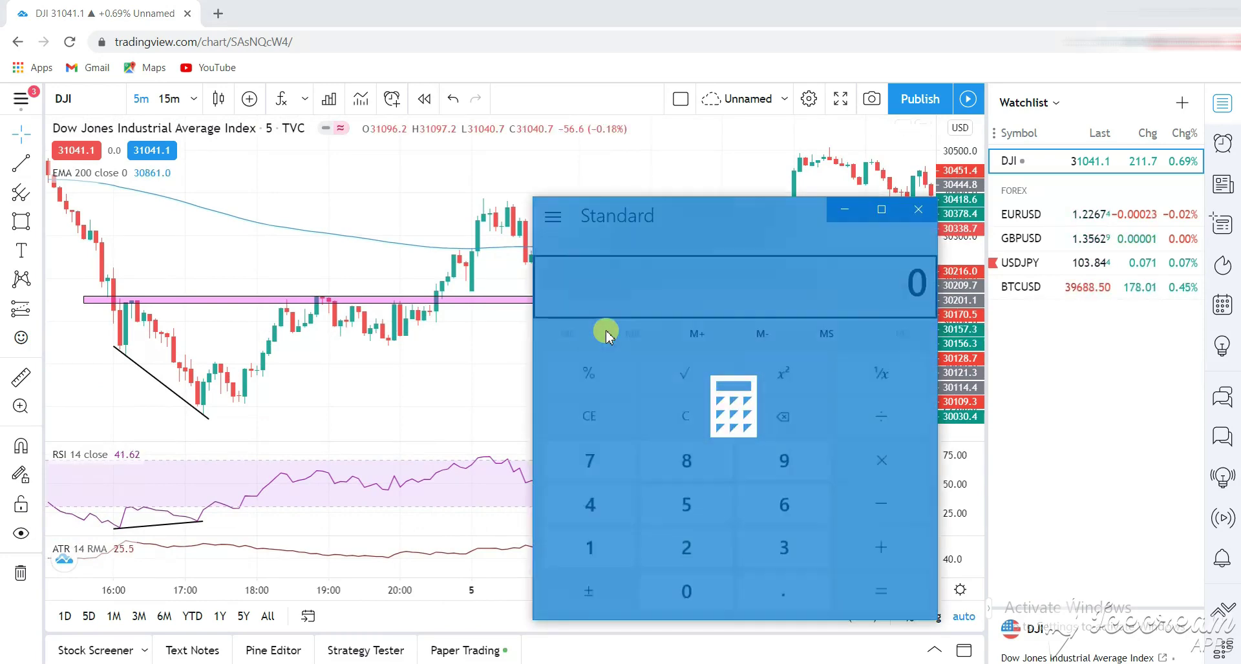
type("51")
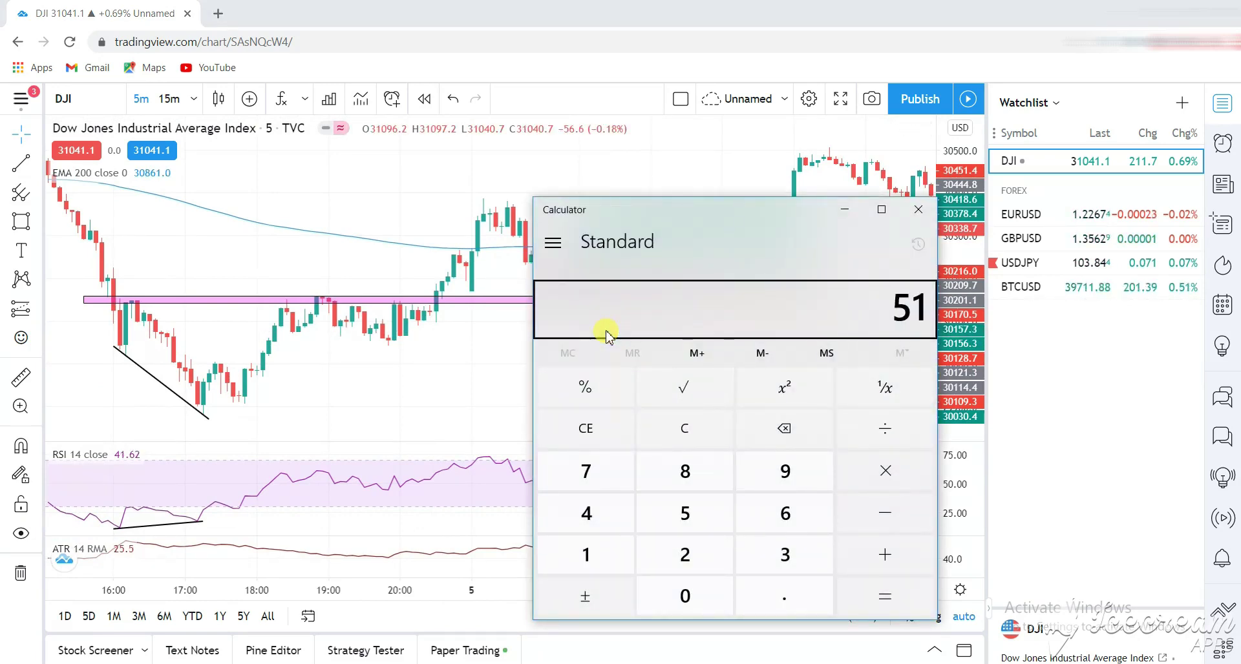
key("asterisk")
type("1.5")
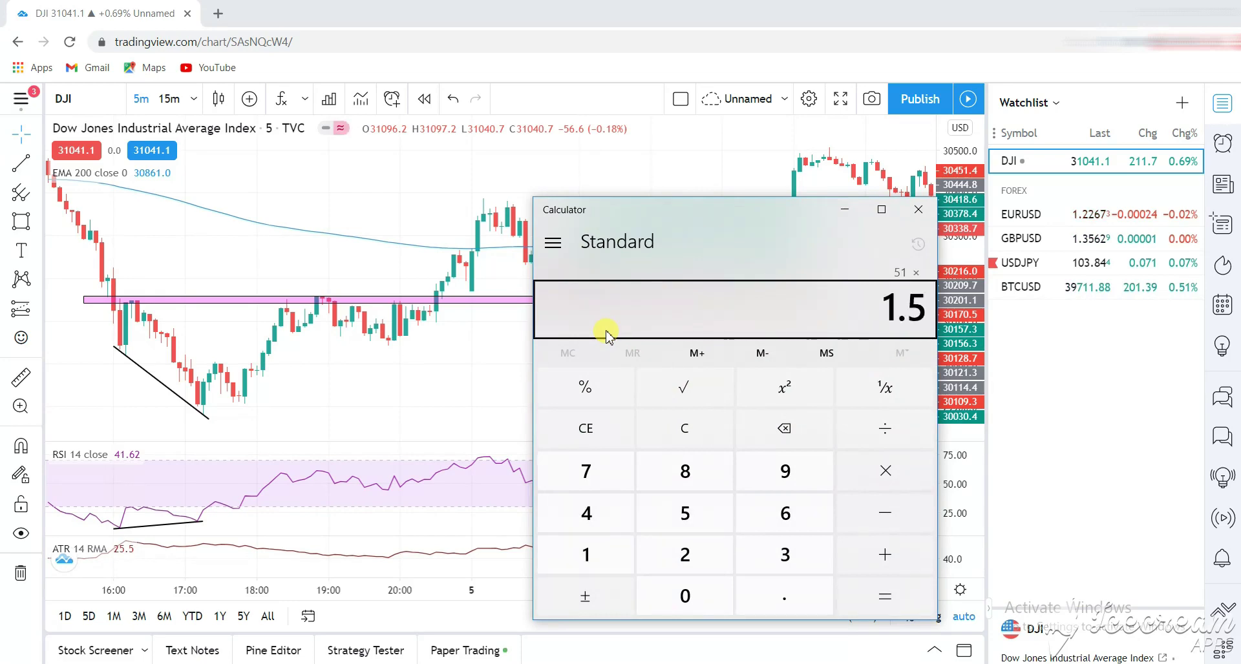
key("Return")
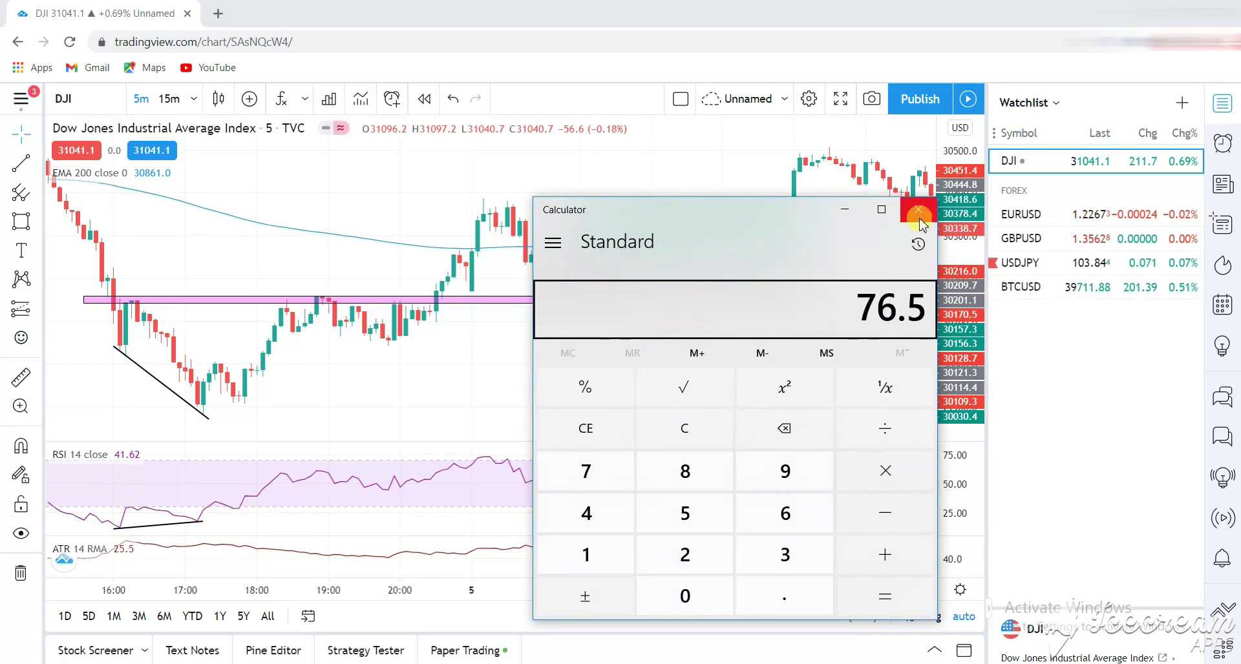
left_click(918, 211)
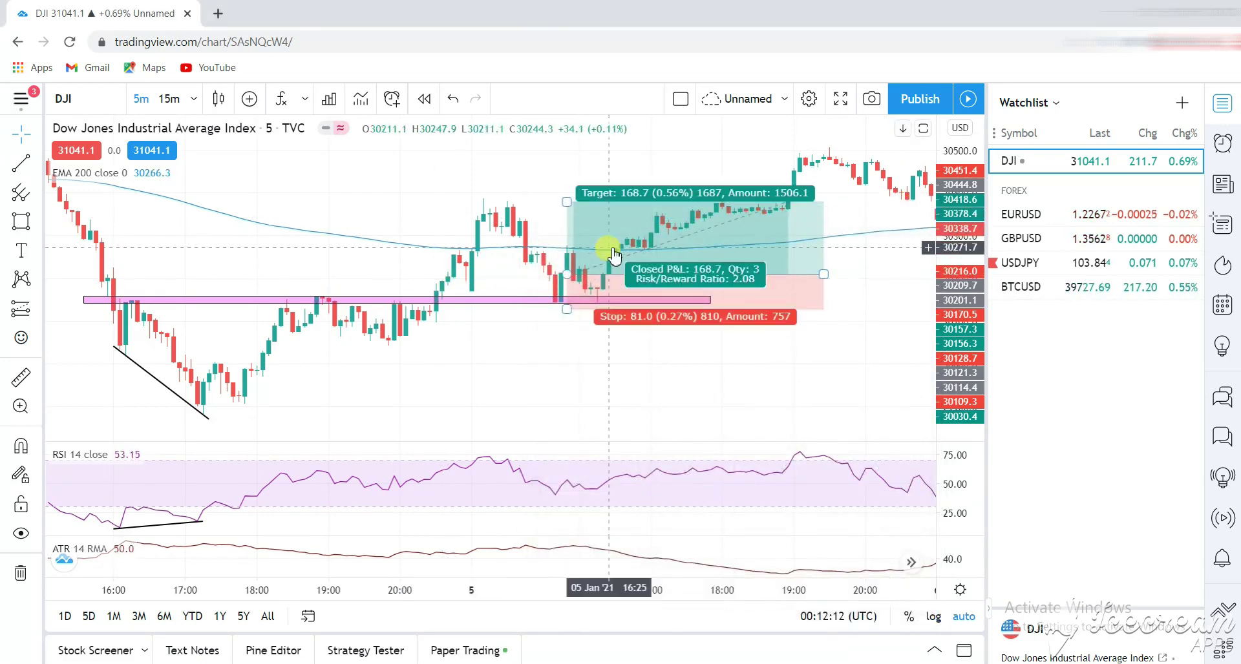
Change the long position's stop to 770 ticks, giving 2.19 risk/reward
mouse_move(615, 282)
left_mouse_down()
mouse_move(603, 312)
mouse_move(449, 320)
mouse_move(636, 315)
left_mouse_up()
double_click(637, 314)
left_click(590, 502)
type("770")
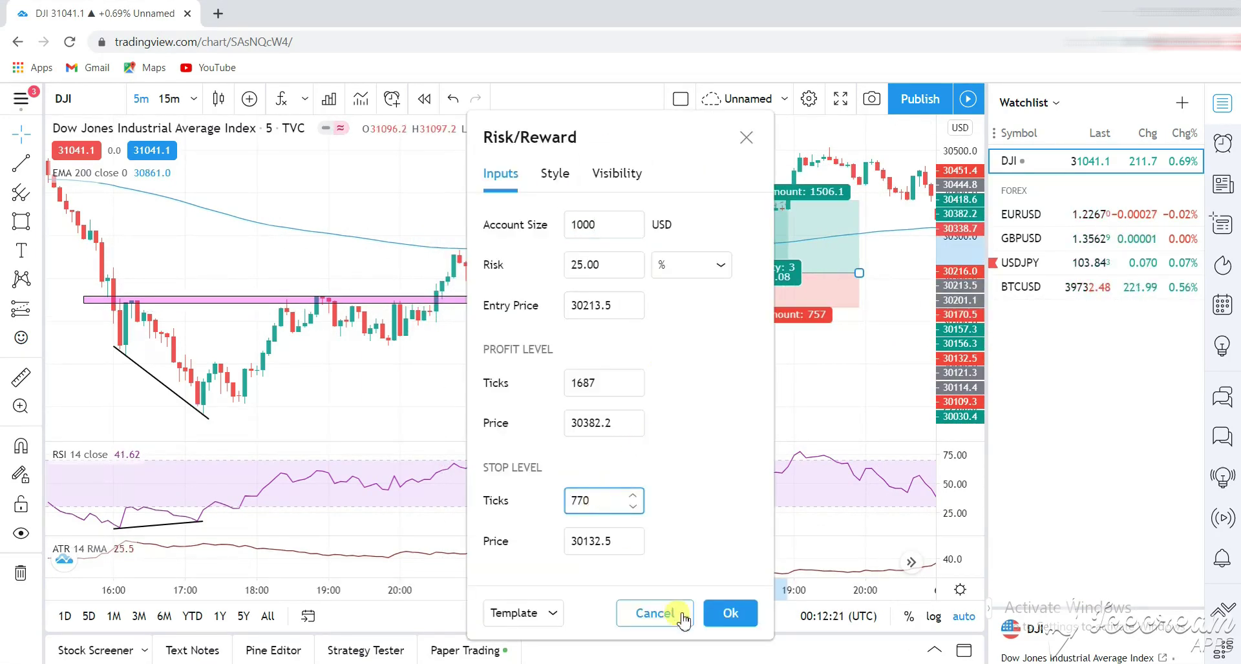
left_click(653, 612)
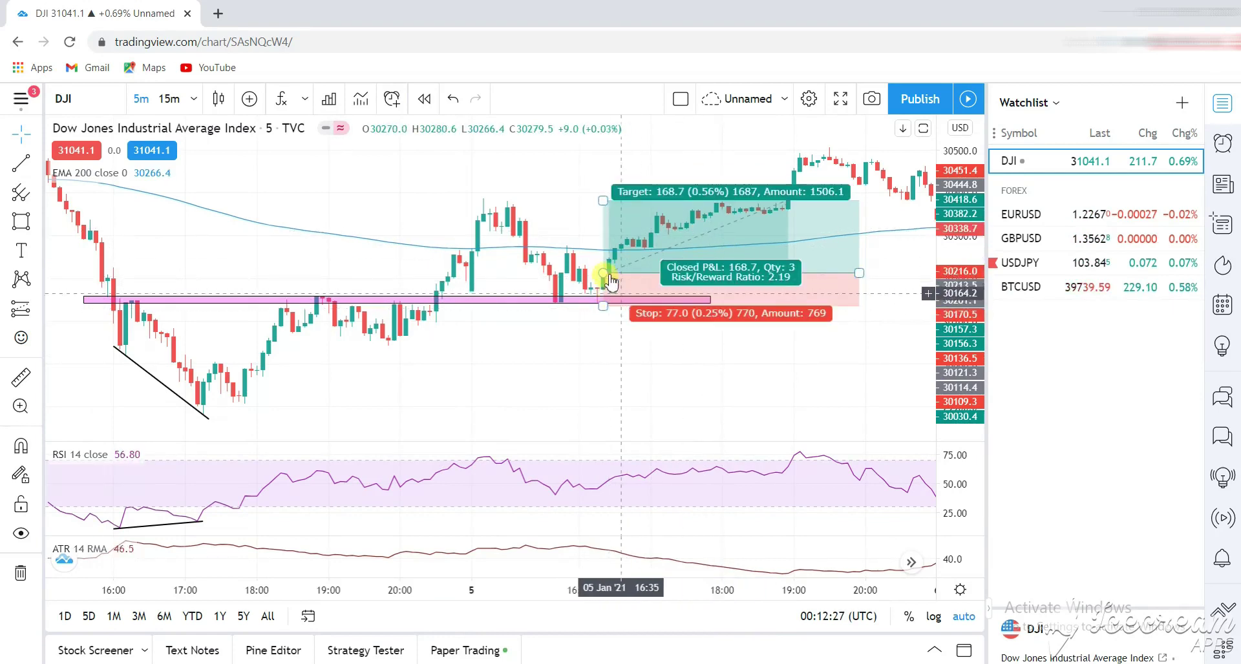
Narrow the long position box and pan the chart back to the 30 Dec session
mouse_move(553, 360)
left_mouse_down()
mouse_move(476, 368)
mouse_move(569, 349)
left_mouse_up()
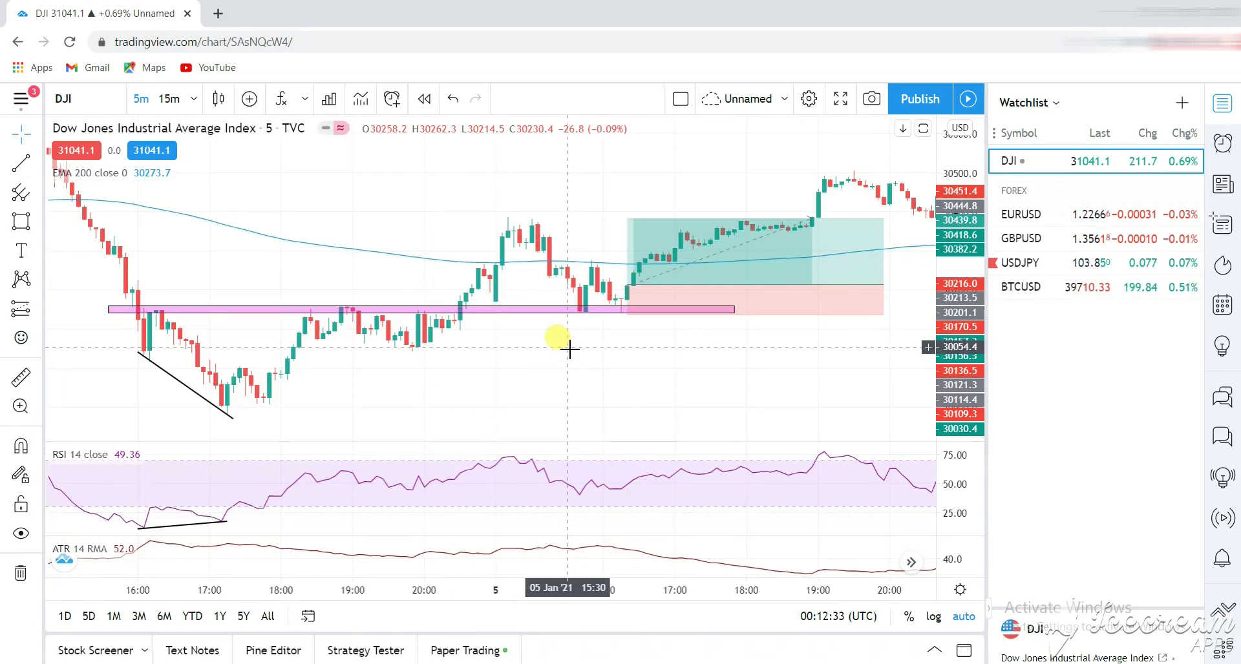
left_click(763, 303)
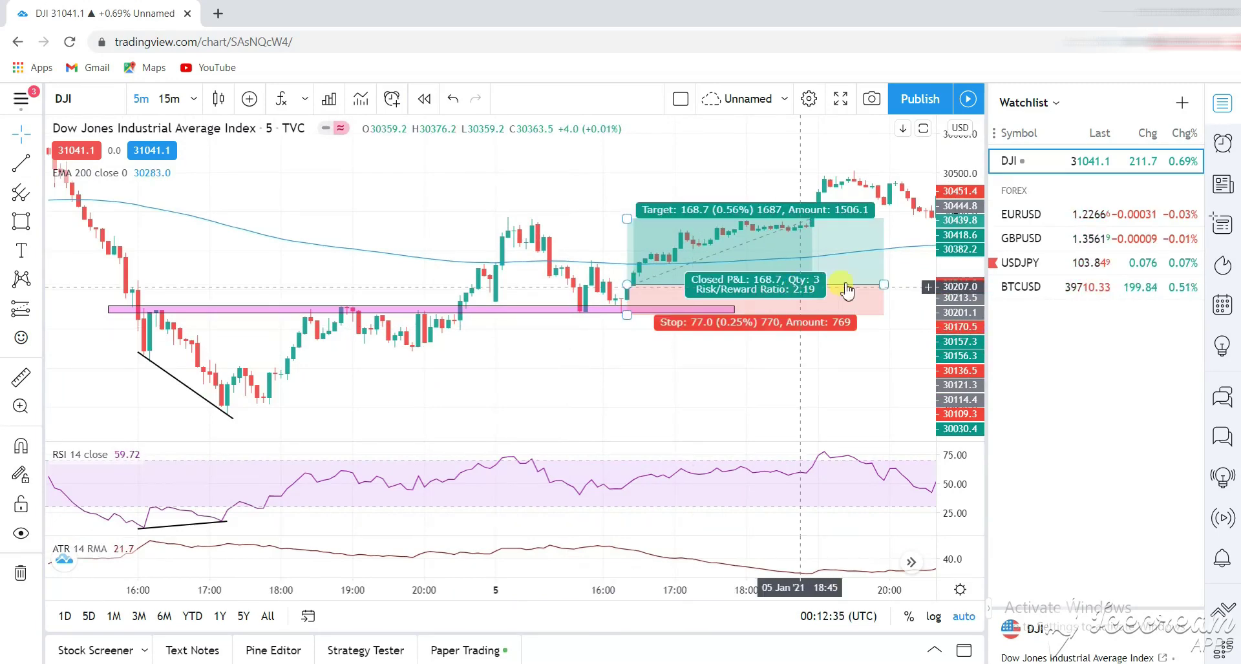
left_click_drag(883, 284, 830, 285)
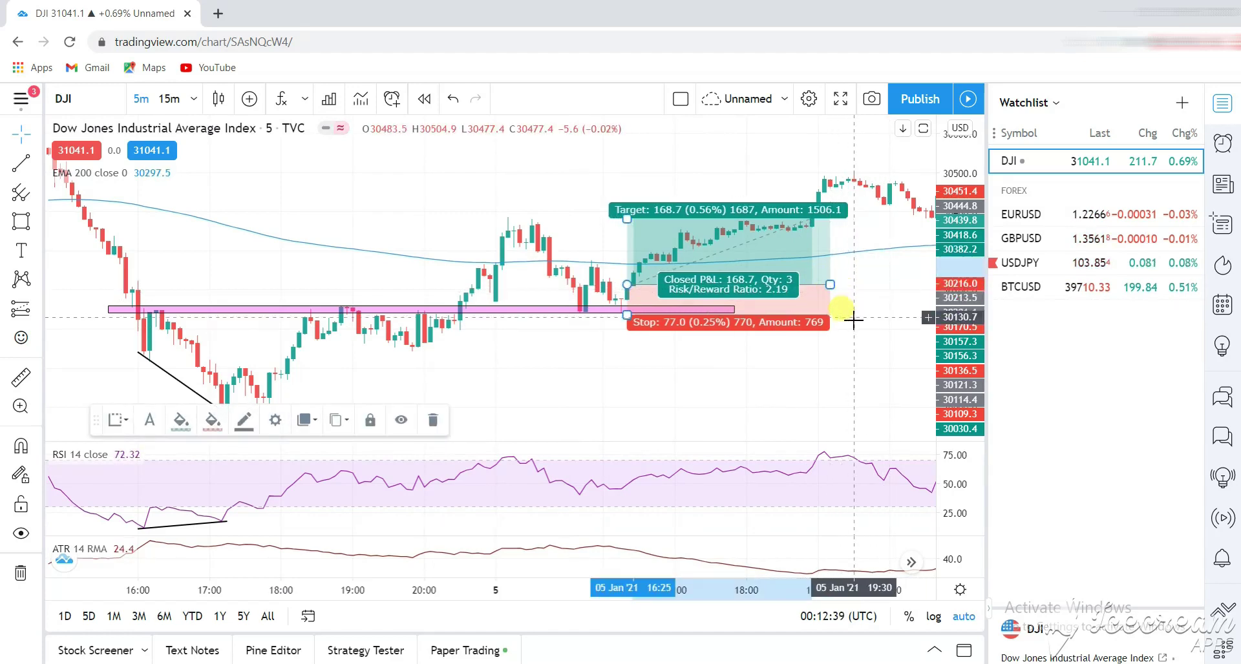
left_click_drag(334, 273, 568, 229)
left_click_drag(368, 351, 354, 280)
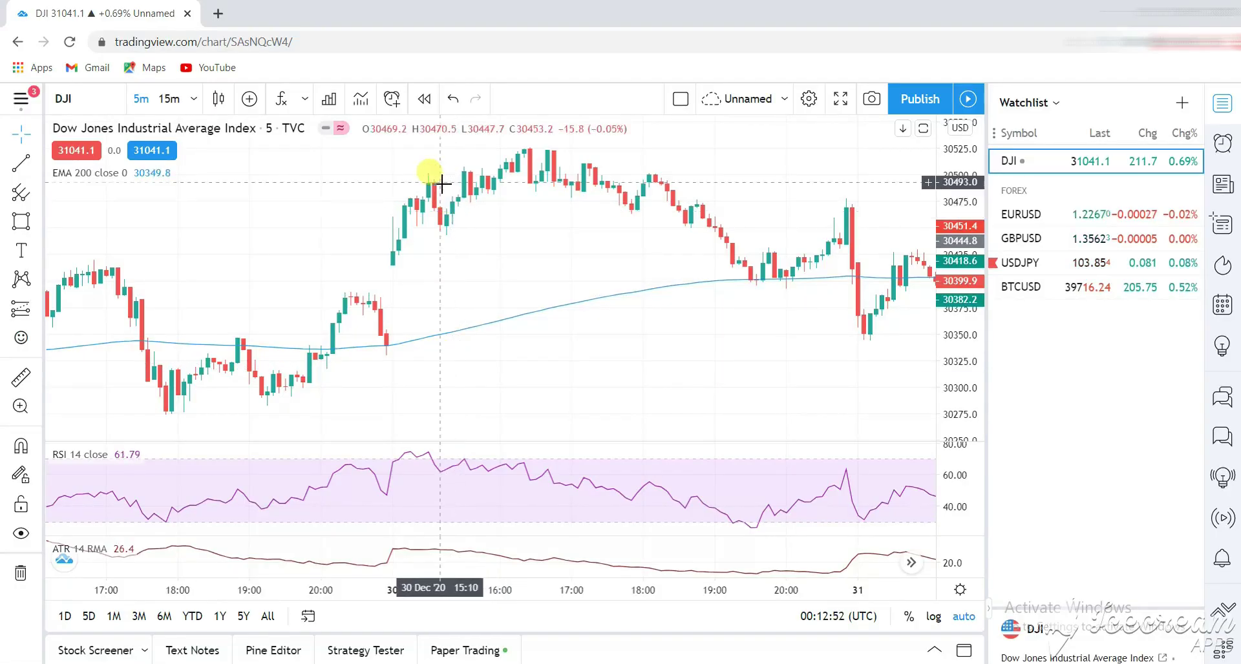
Draw a rising trend line across the two 30 Dec price highs
left_click(21, 163)
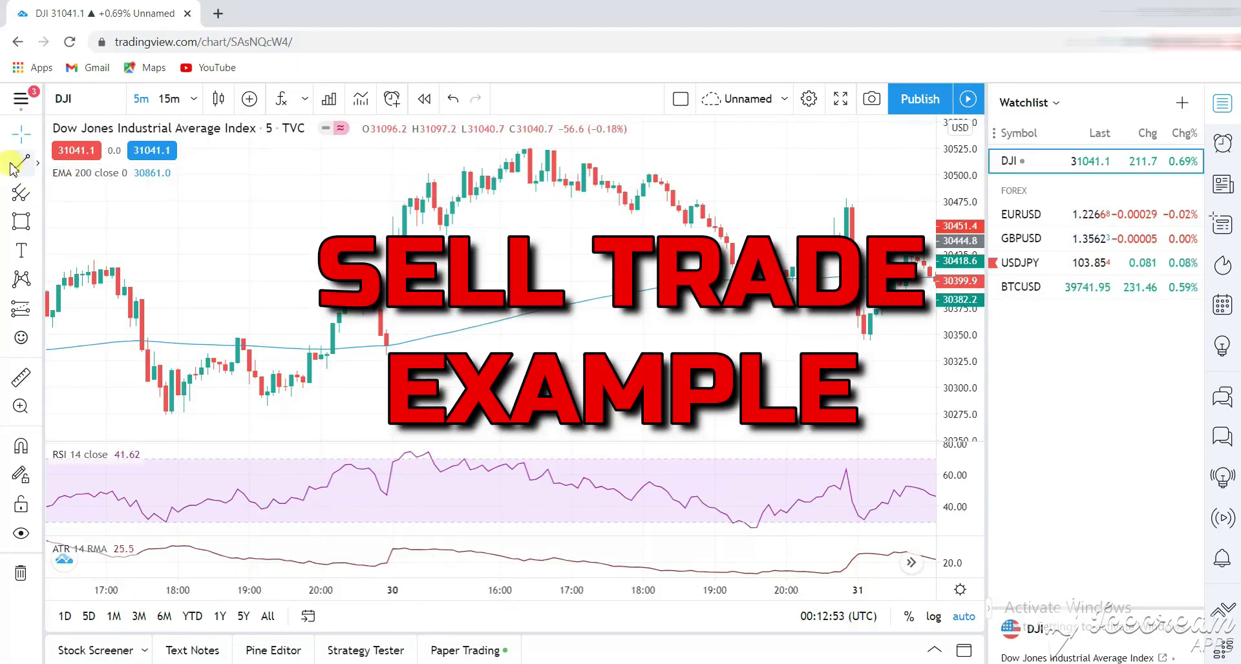
left_click(467, 227)
left_click_drag(428, 182, 537, 149)
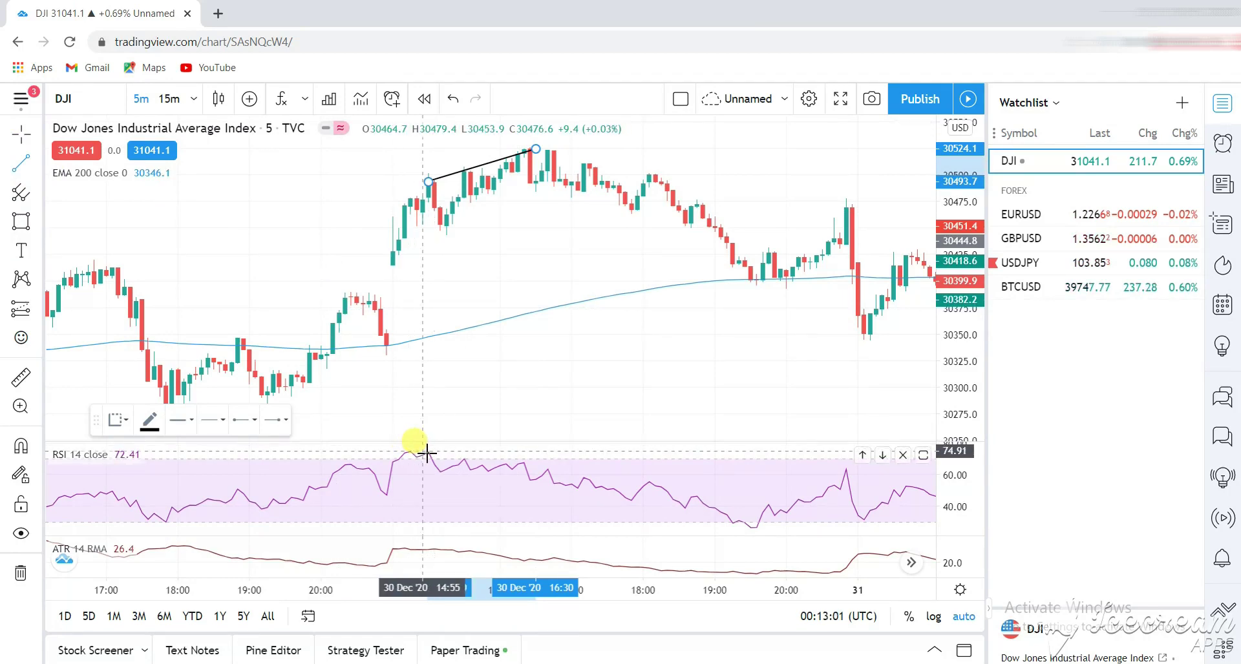
Draw a falling line across the matching RSI peaks to complete the bearish divergence
left_click(424, 452)
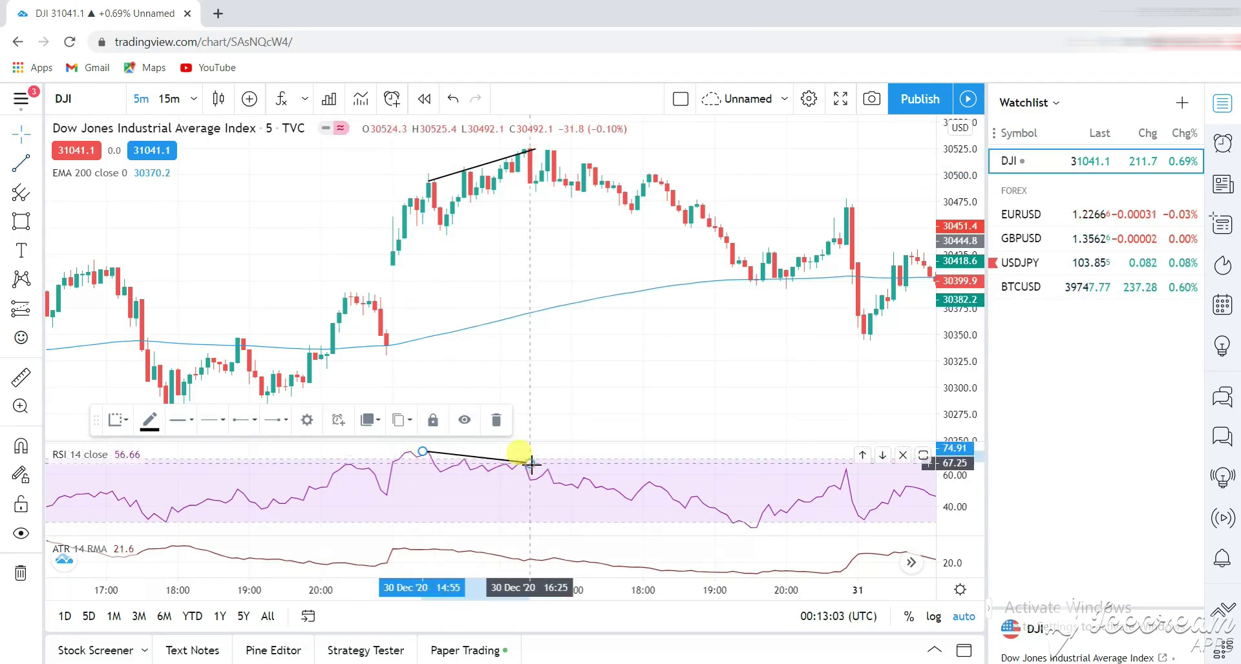
left_click(531, 462)
left_click(545, 334)
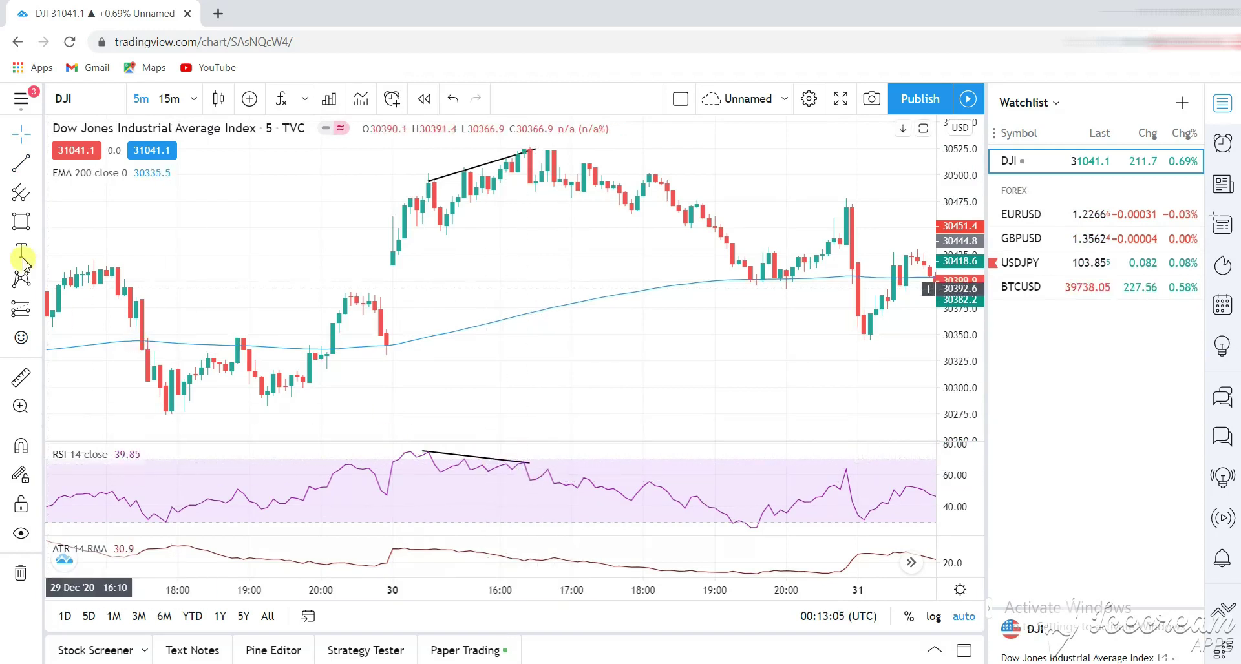
left_click(21, 220)
left_click(434, 216)
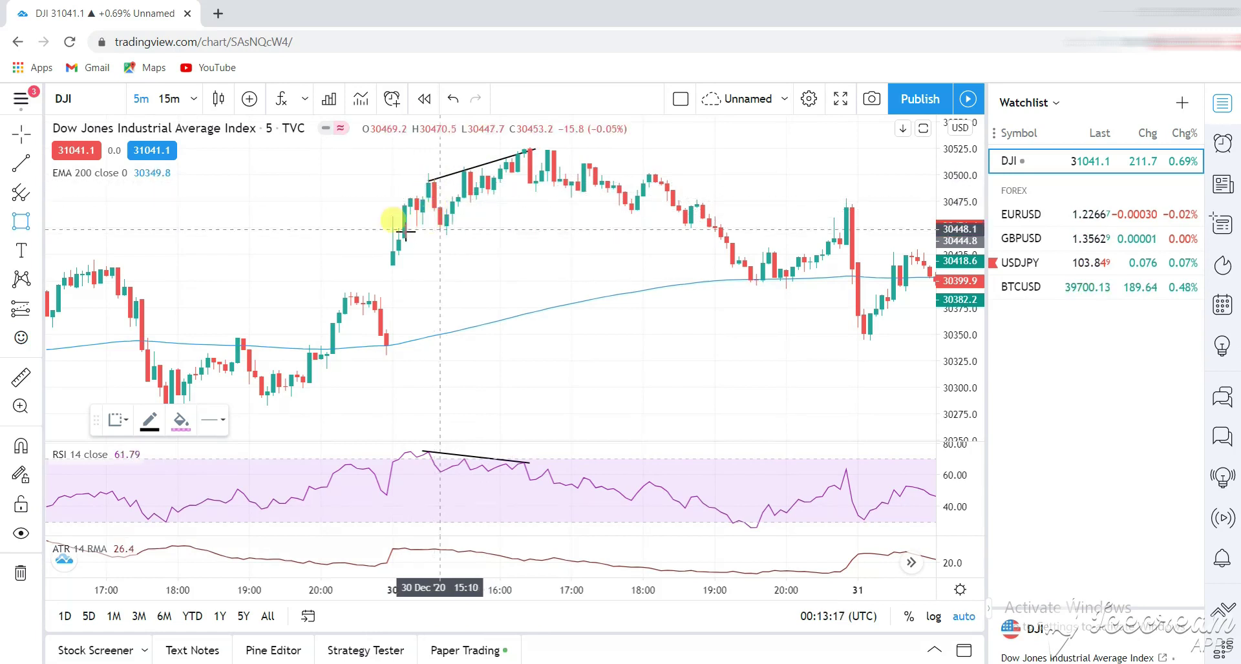
Draw a thin pink zone near 30445 past the 31 Dec spike, then compute 31.8 in Calculator
left_click_drag(369, 224, 911, 234)
left_click(446, 272)
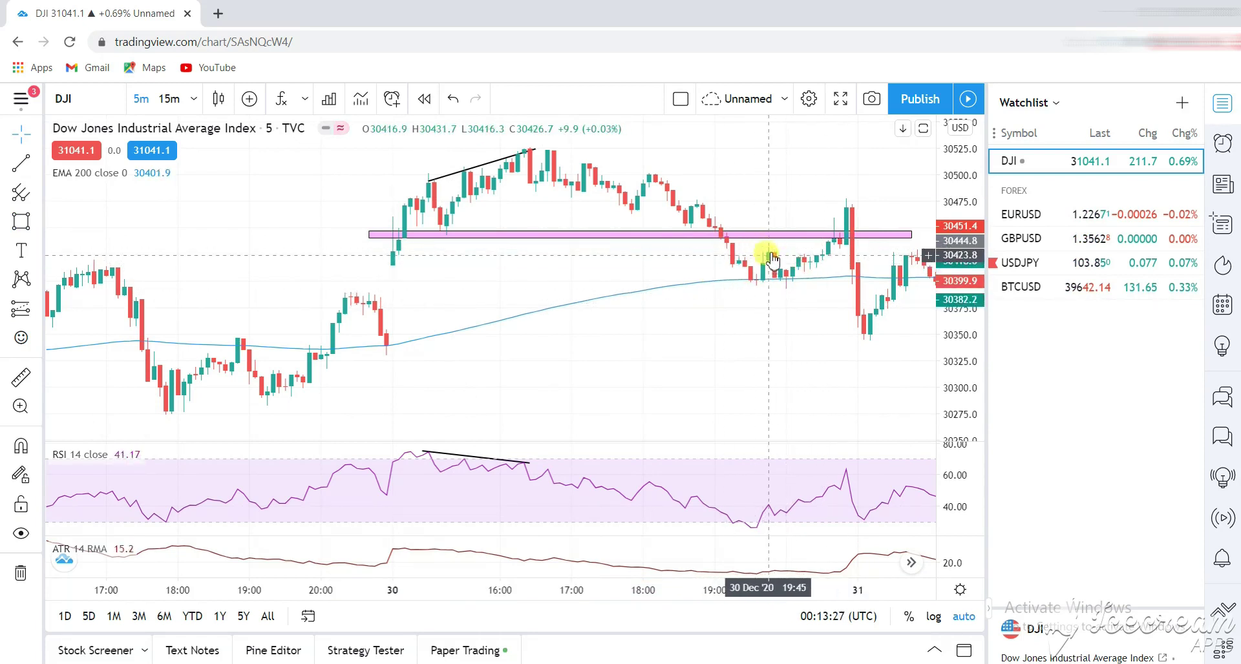
left_click(754, 234)
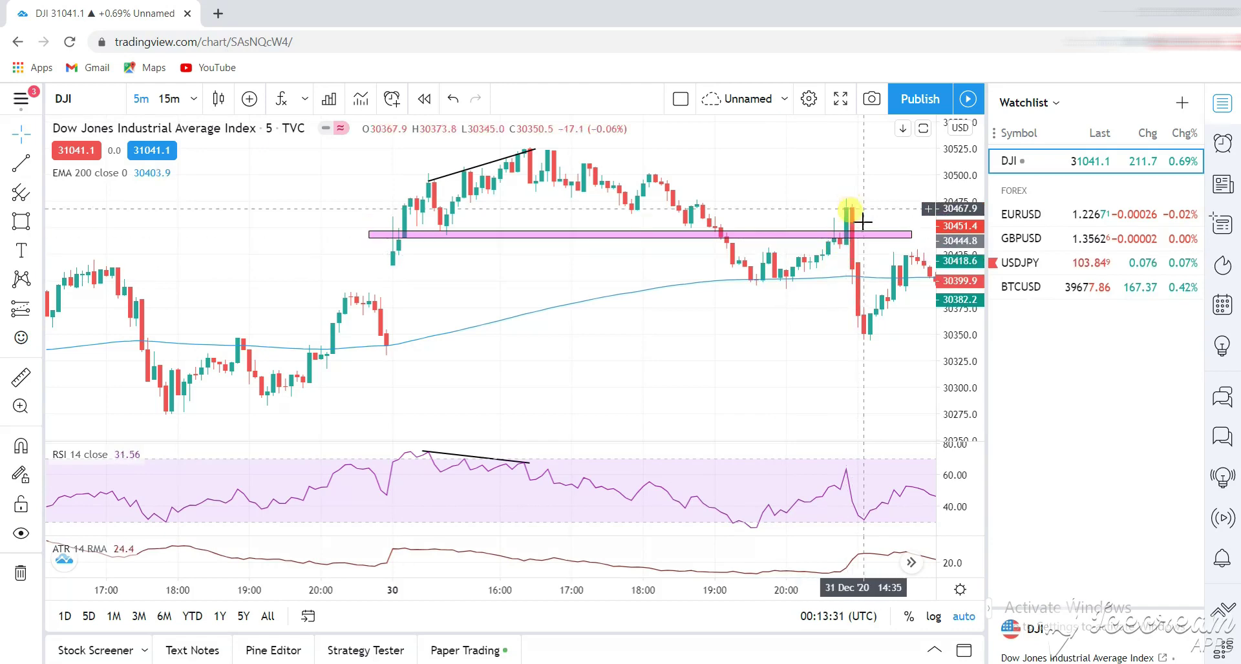
scroll(767, 199, "right", 5)
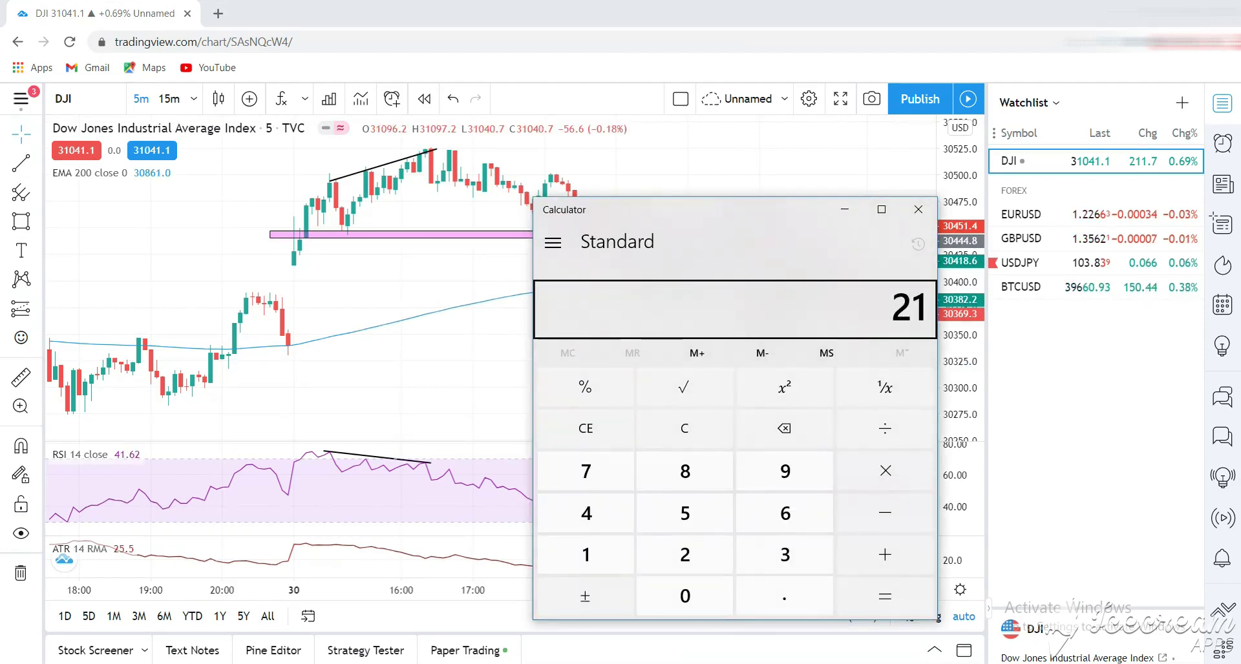
type(".2")
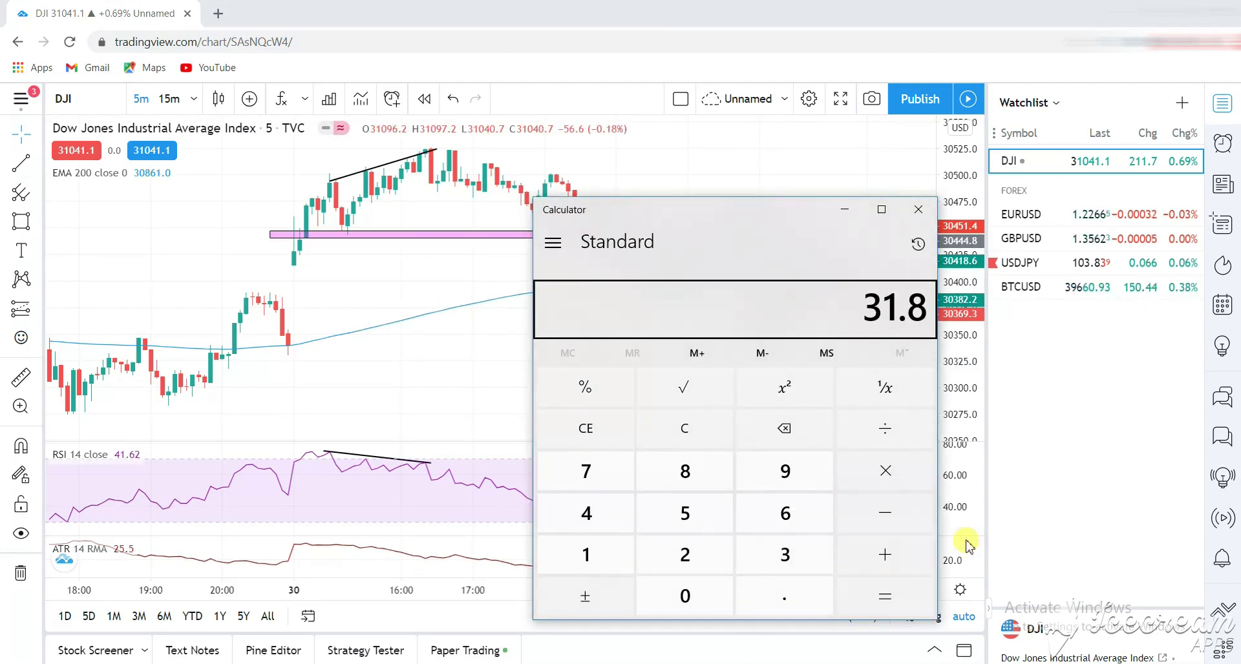
left_click(918, 209)
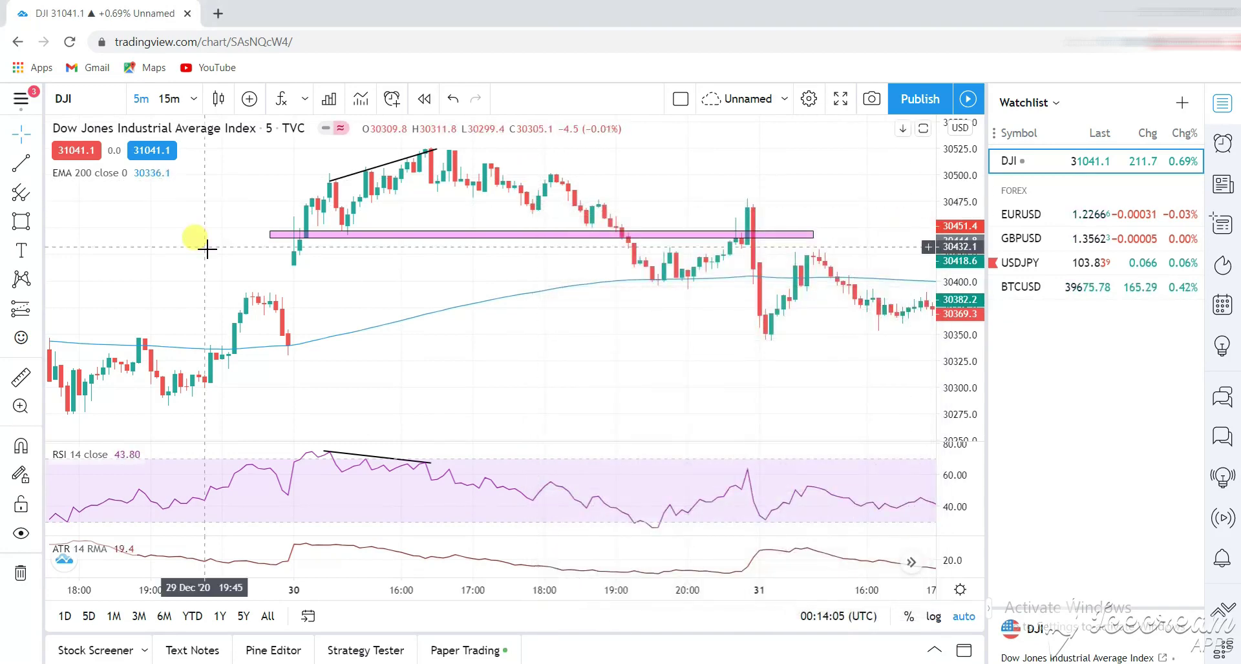
Place a short position at the 31 Dec 14:30 candle
left_click(20, 309)
left_click(92, 338)
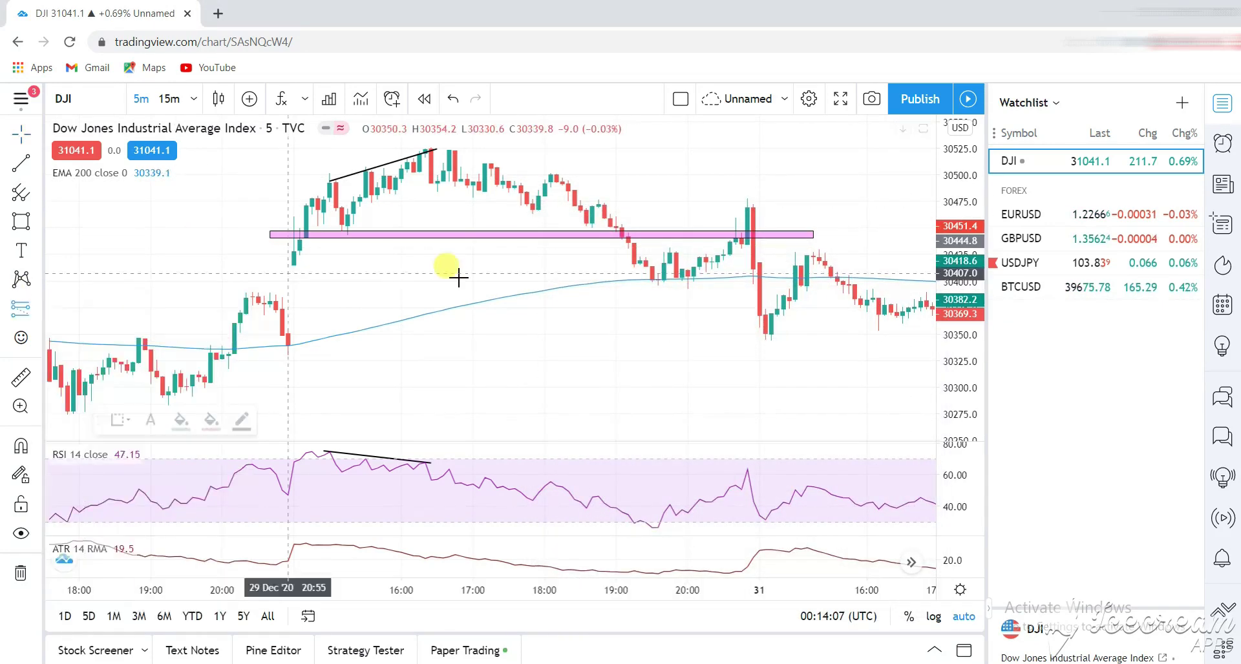
left_click(756, 268)
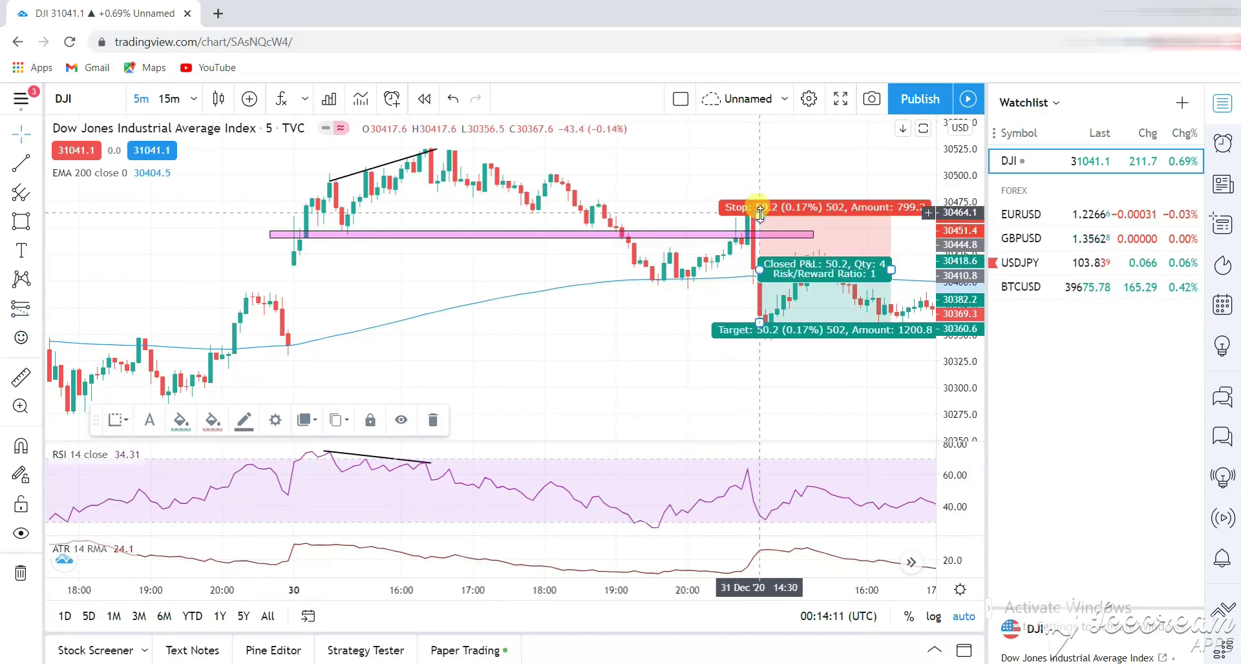
Set the stop to 32 points and the target to 30345.8 (65 points, 2.03 ratio)
mouse_move(760, 215)
left_mouse_down()
mouse_move(763, 239)
mouse_move(766, 226)
left_mouse_up()
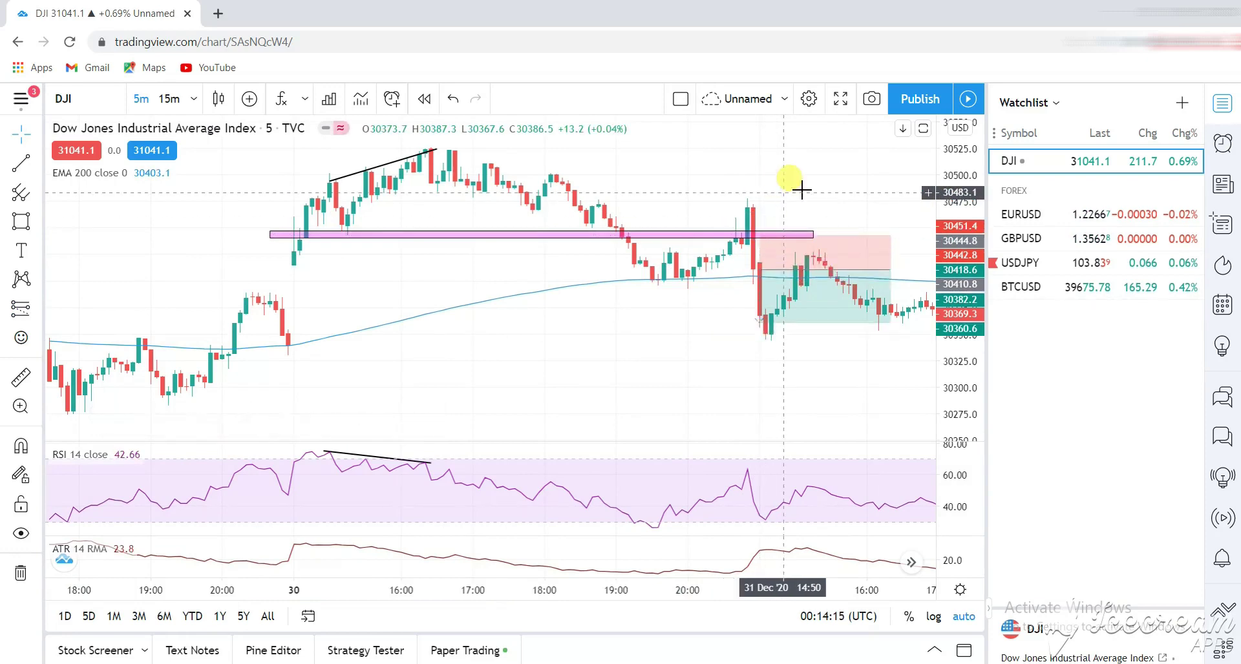
left_click_drag(797, 188, 578, 296)
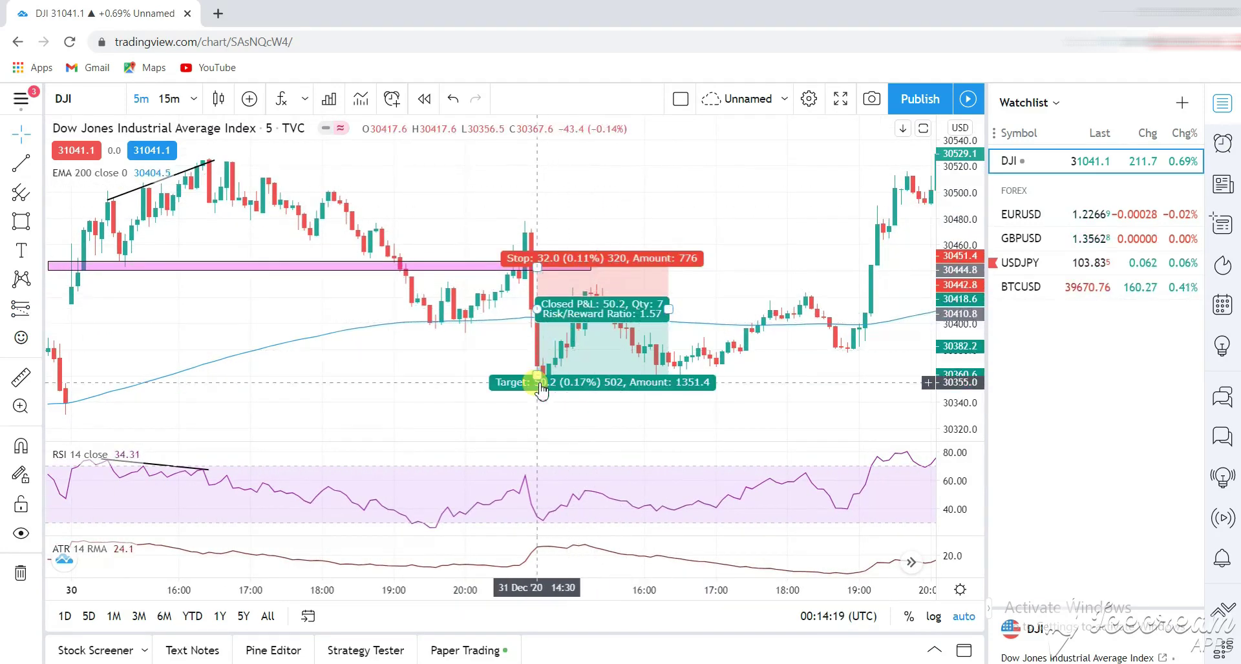
left_click_drag(539, 374, 540, 394)
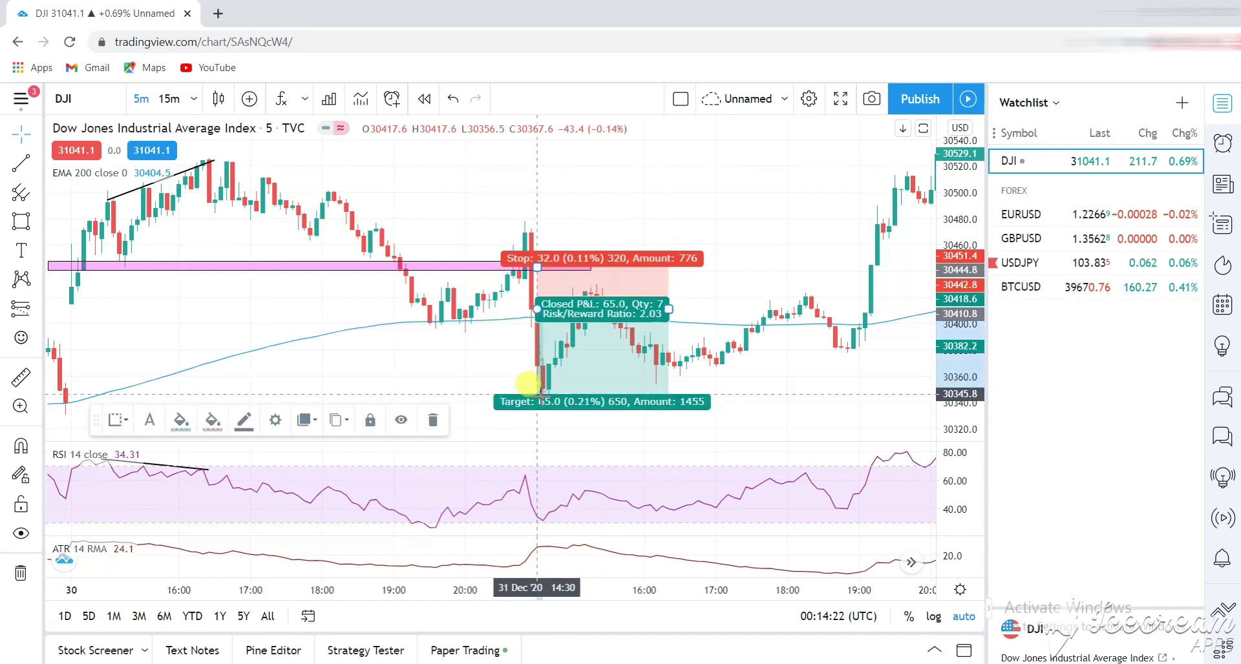
left_click(452, 390)
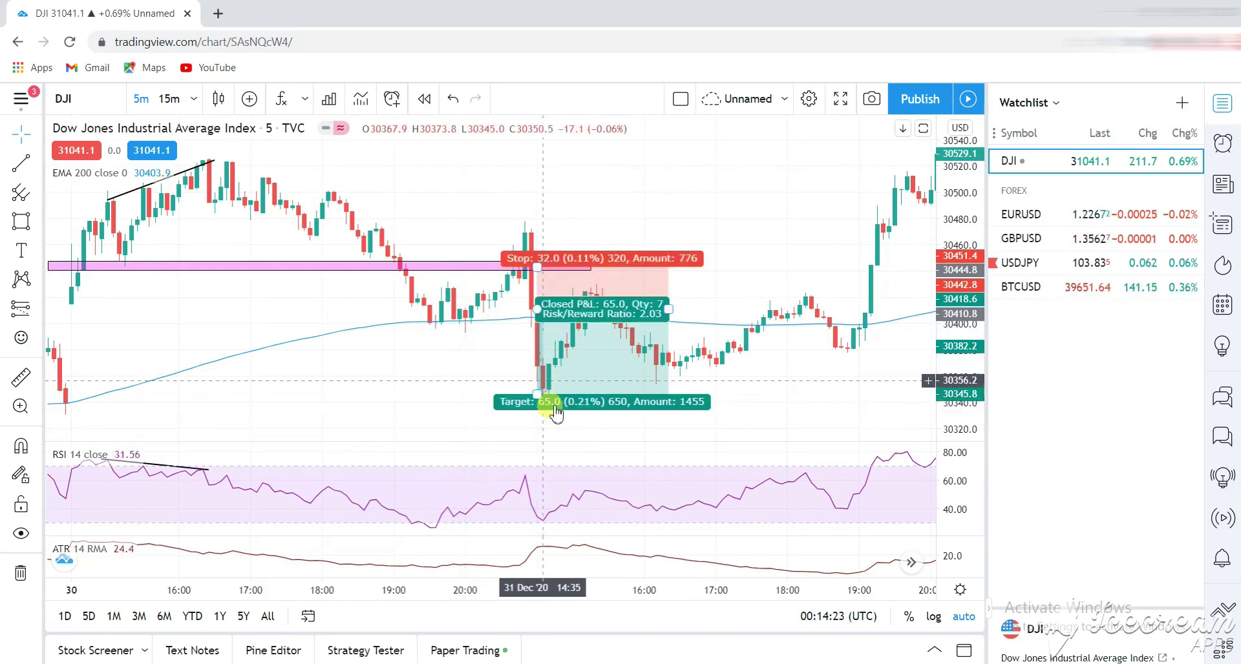